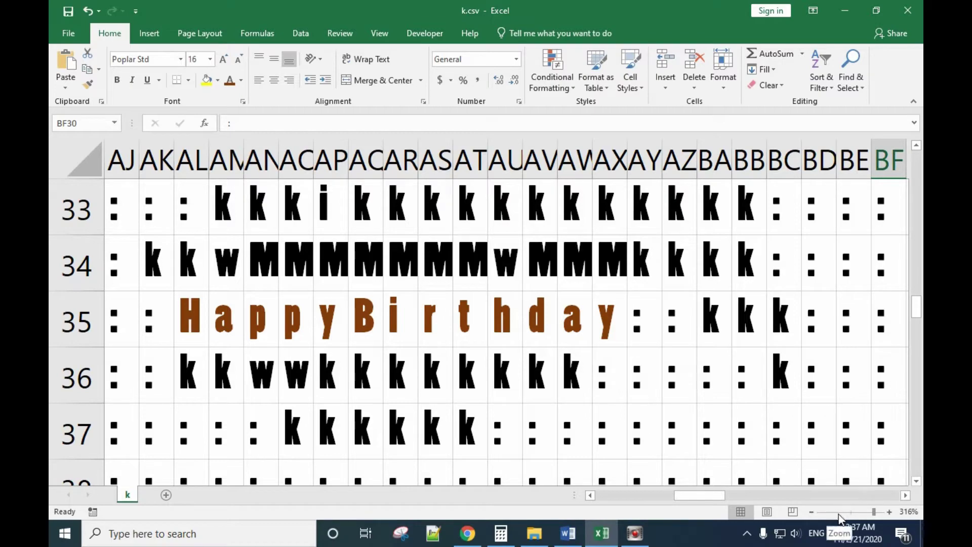
Step: Zoom Excel out to view the whole Poplar Std ASCII-art portrait and Happy Birthday line
left_click_drag(859, 513, 825, 513)
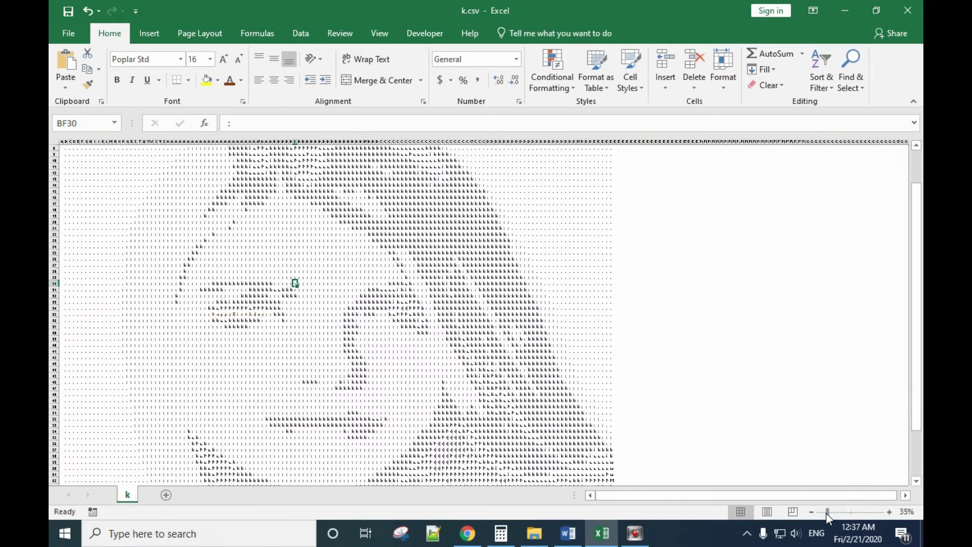
left_click(646, 370)
scroll(249, 305, "down", 2)
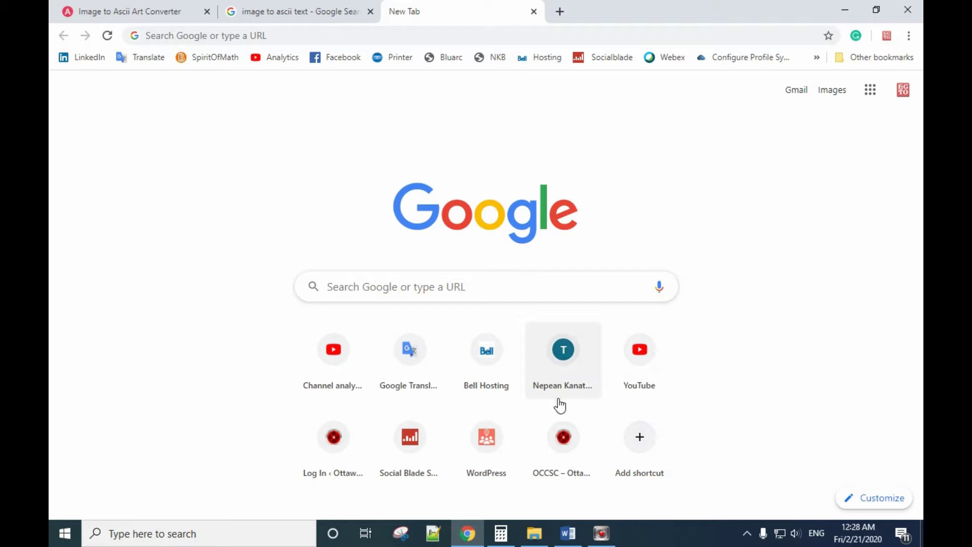
Step: Check Capture1.PNG in Downloads, then search Google in Chrome for 'image to ascii text'
left_click(534, 533)
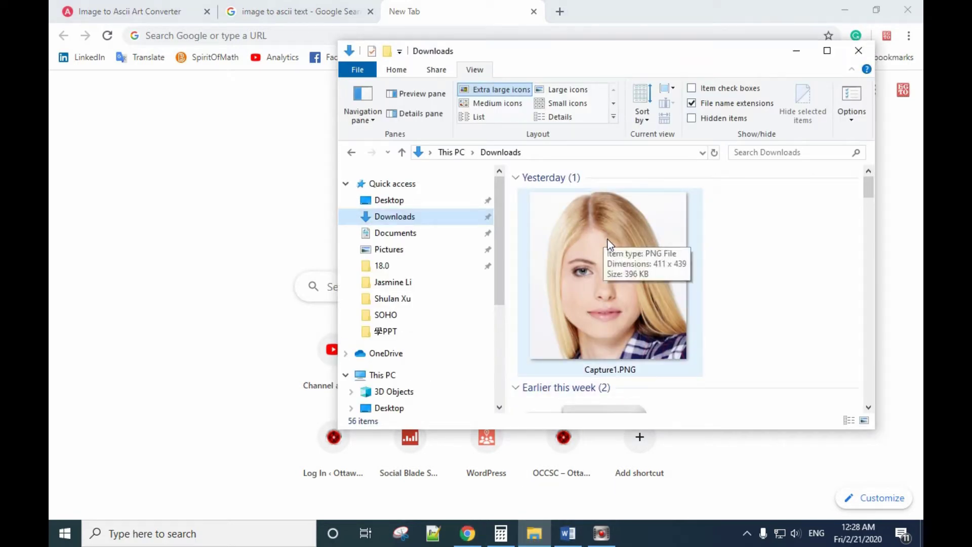
left_click(212, 162)
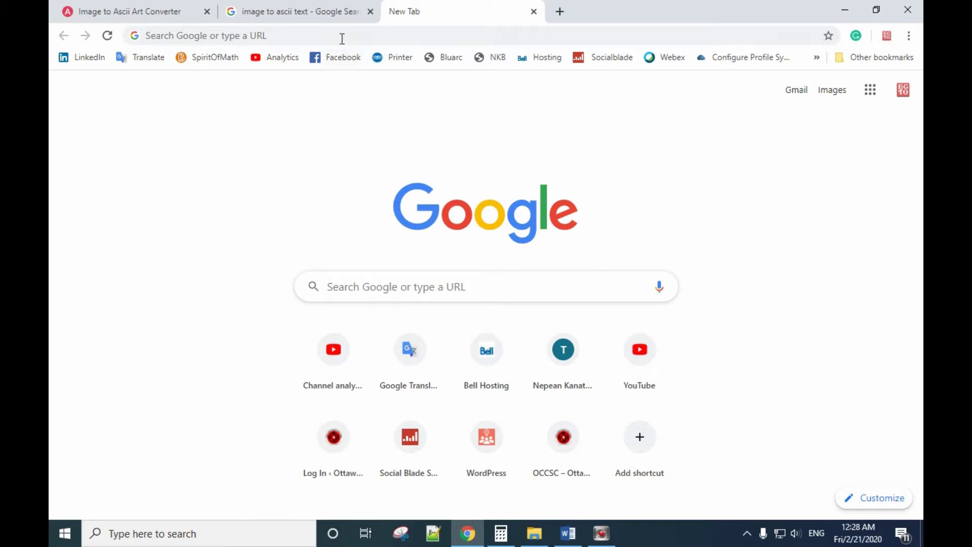
left_click(372, 284)
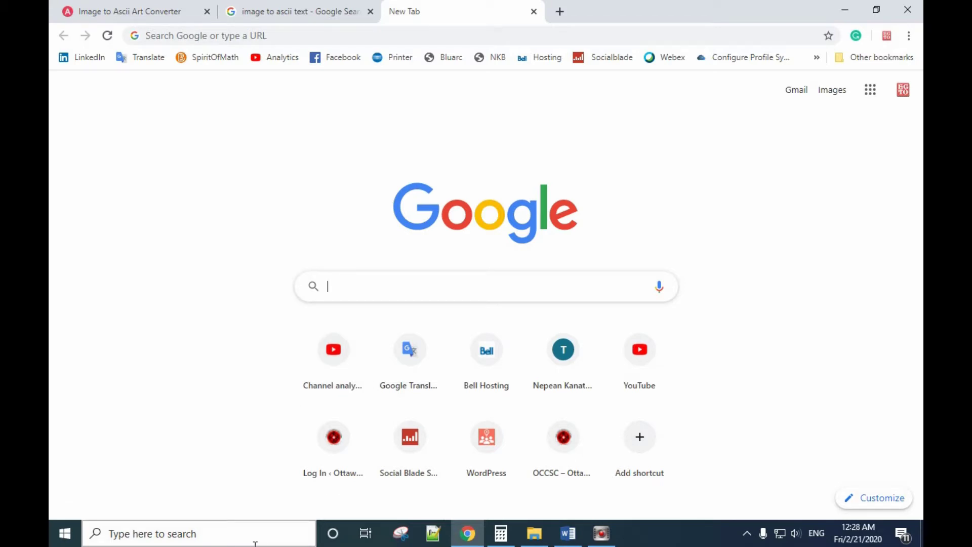
type("image to ")
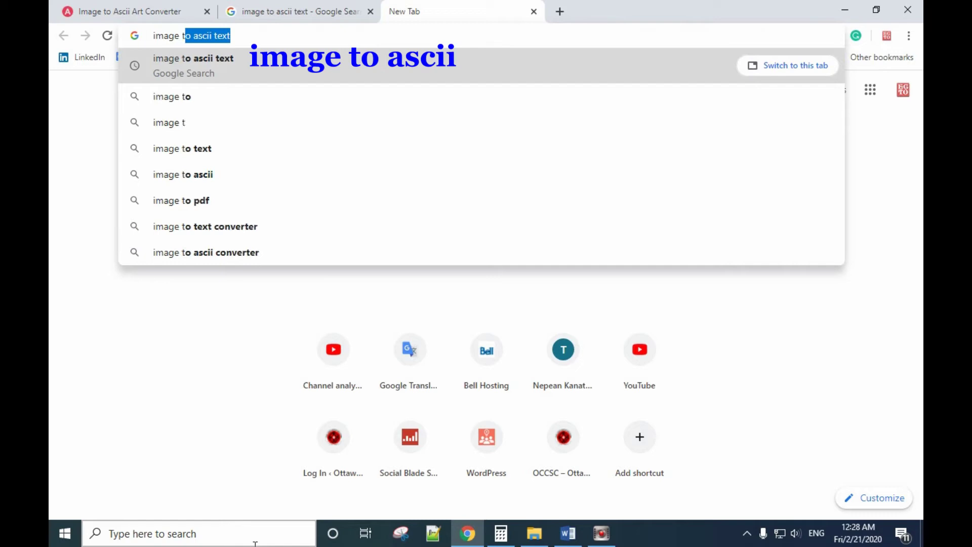
type("a")
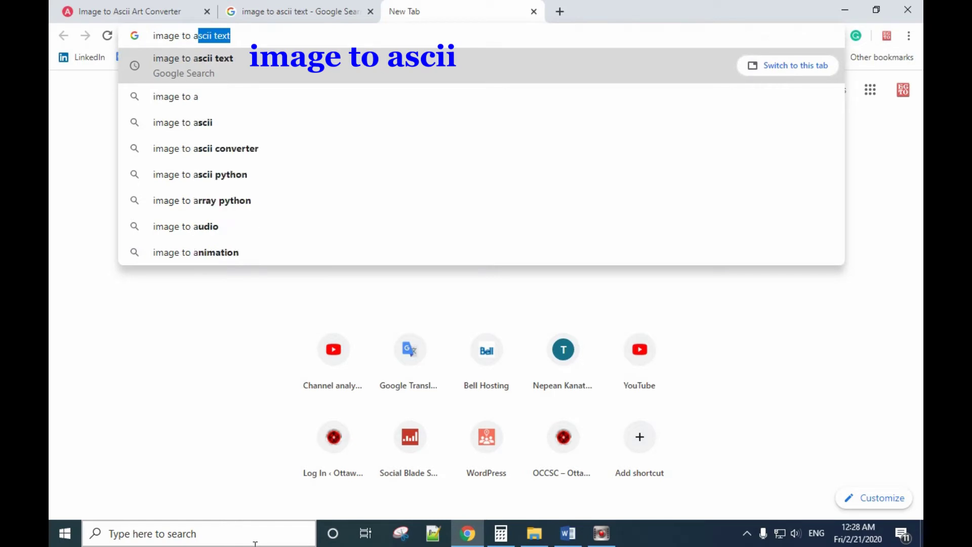
type("scii ")
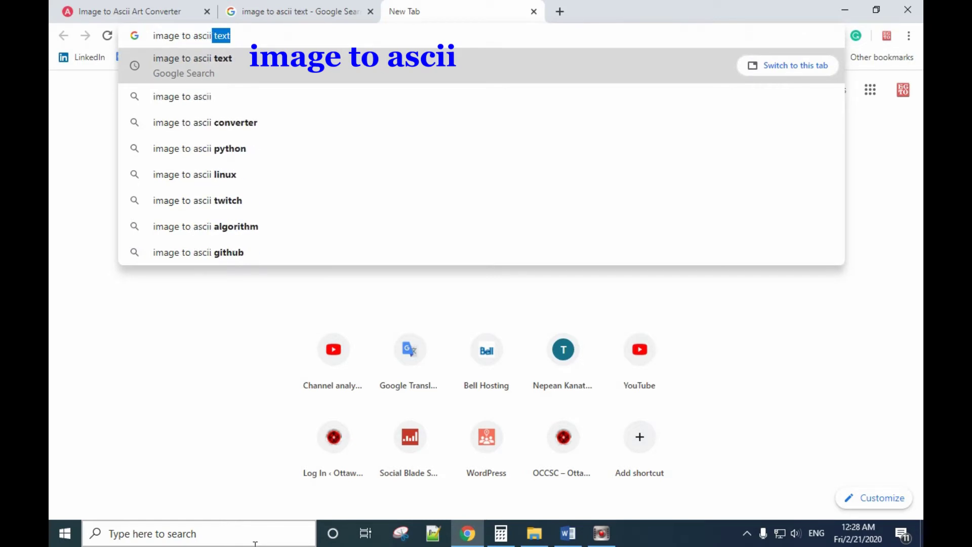
type("text")
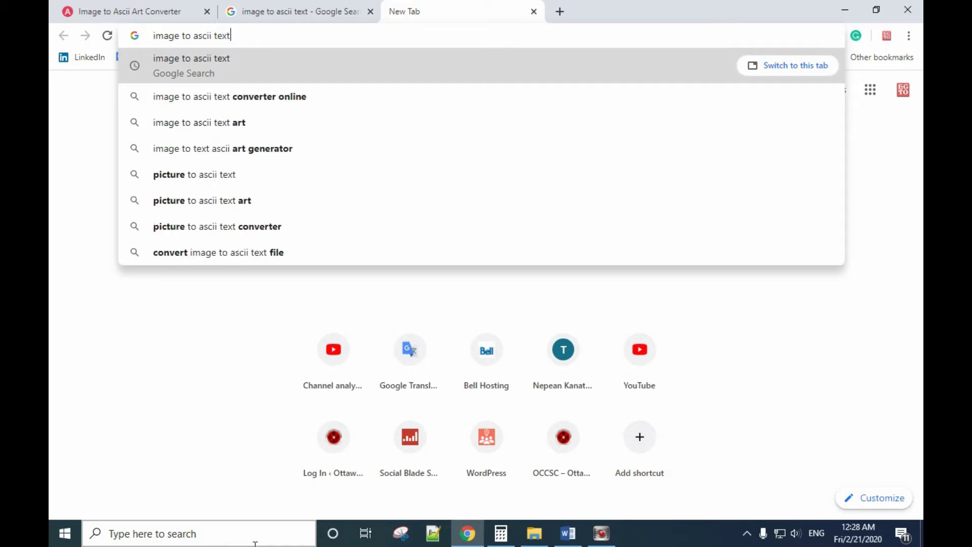
left_click(318, 58)
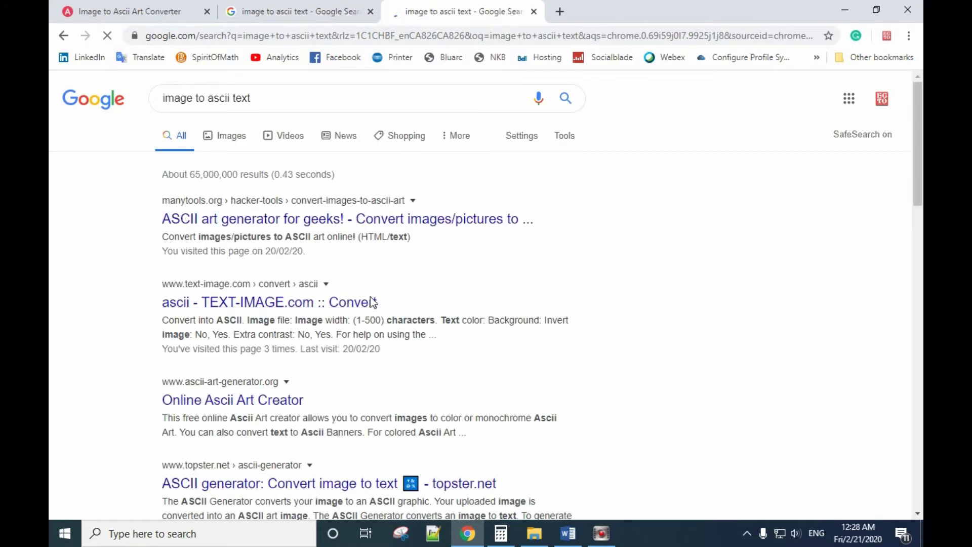
scroll(277, 333, "down", 4)
scroll(338, 393, "down", 2)
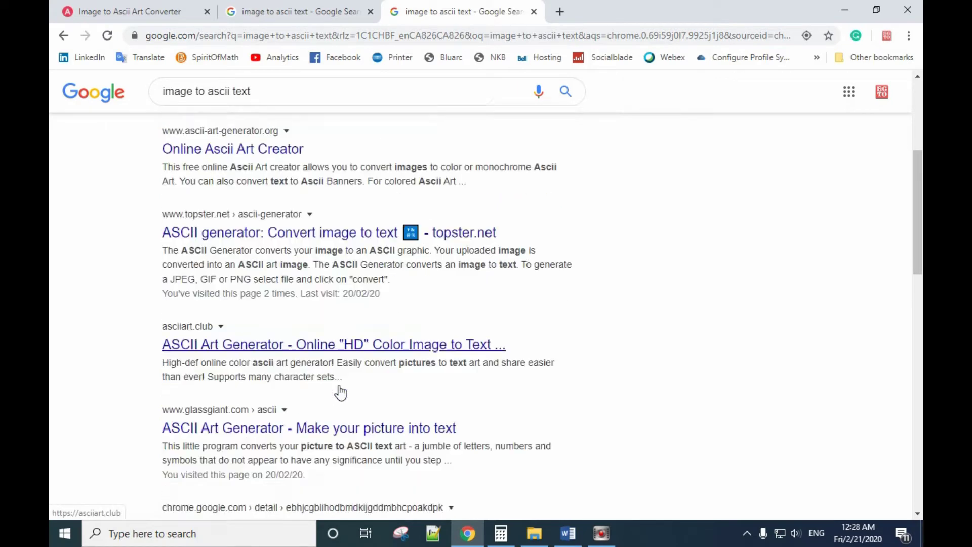
Step: Load Capture1.PNG into the Image to Ascii Art Converter and select the whole photo
left_click(150, 20)
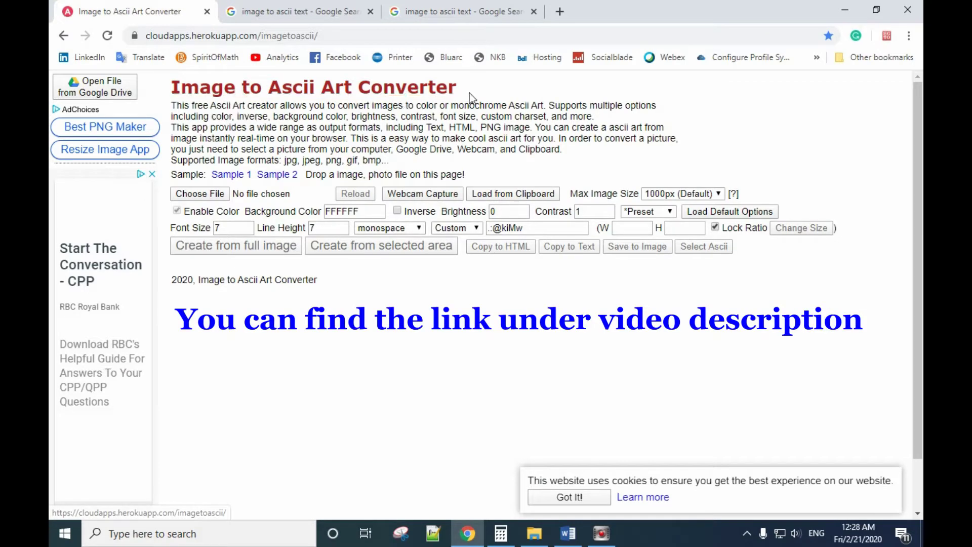
left_click(204, 194)
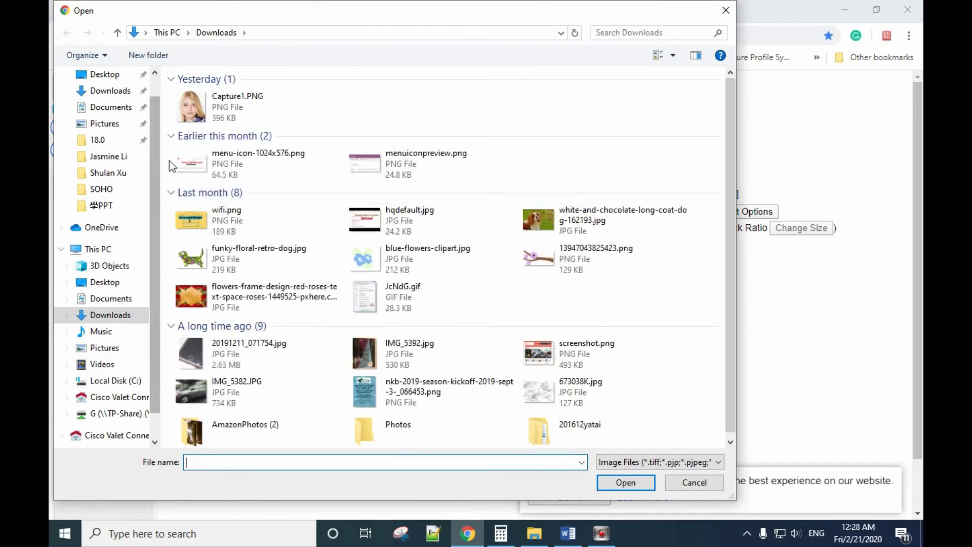
left_click(207, 119)
left_click(626, 483)
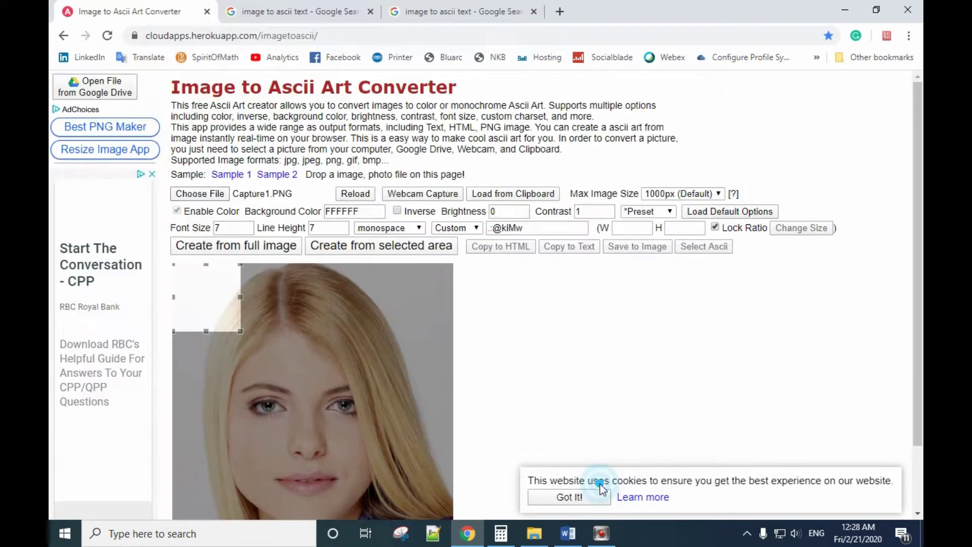
scroll(219, 203, "down", 1)
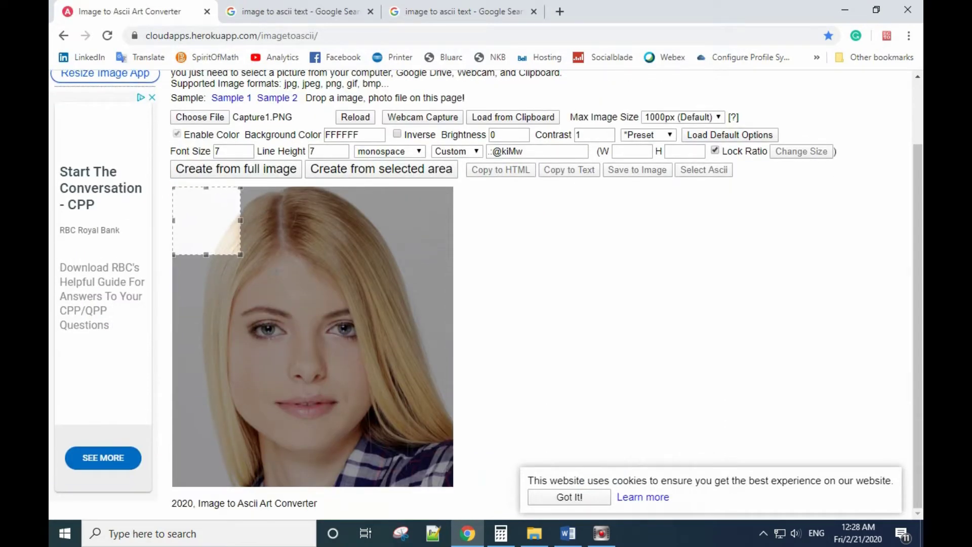
left_click_drag(242, 255, 533, 541)
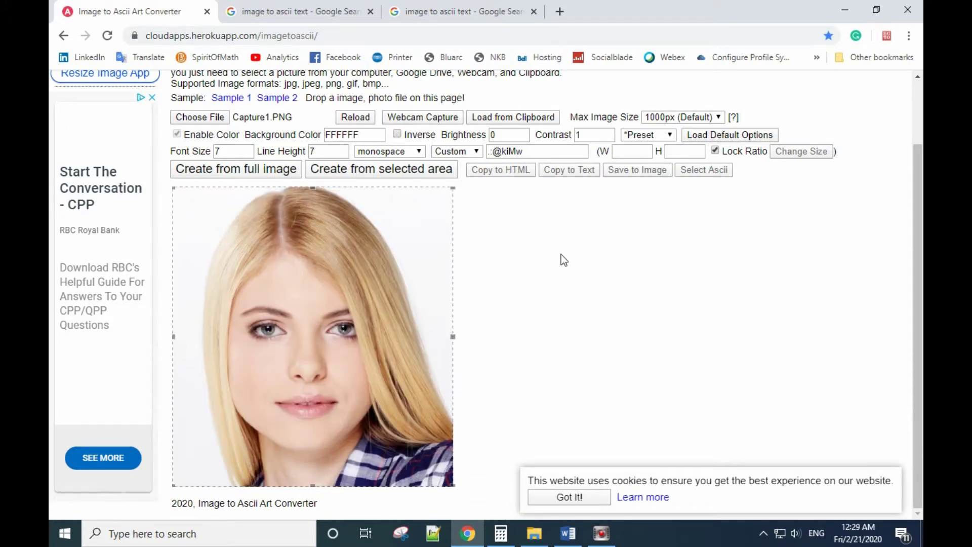
left_click(459, 152)
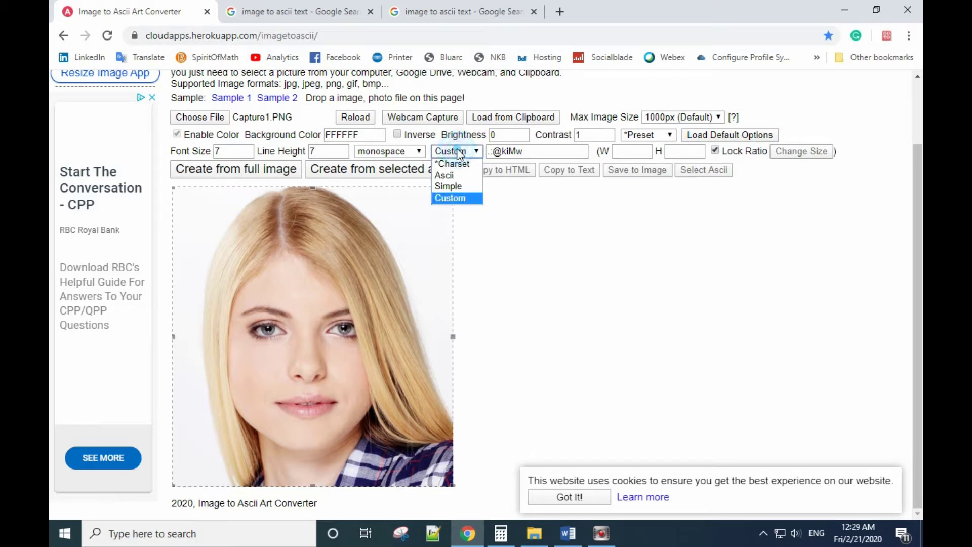
left_click(452, 187)
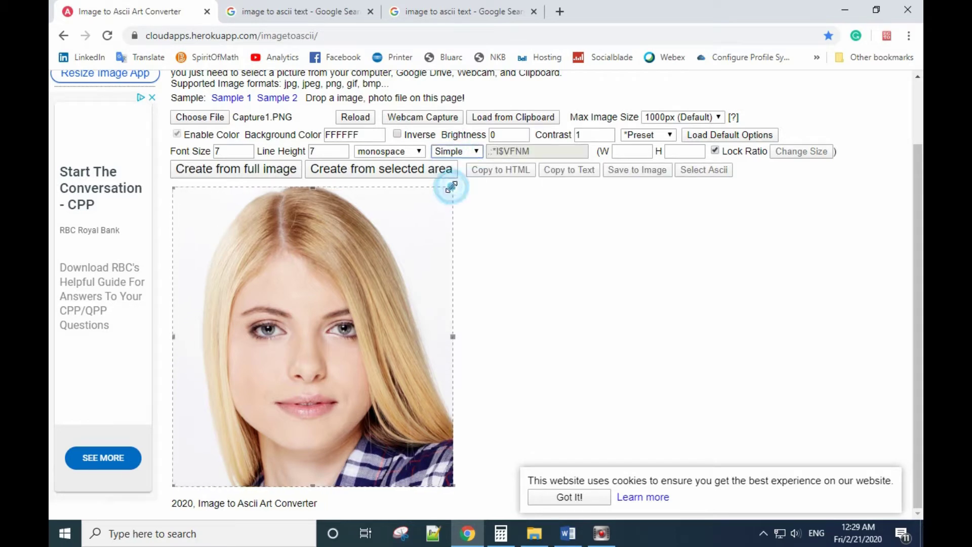
left_click(462, 153)
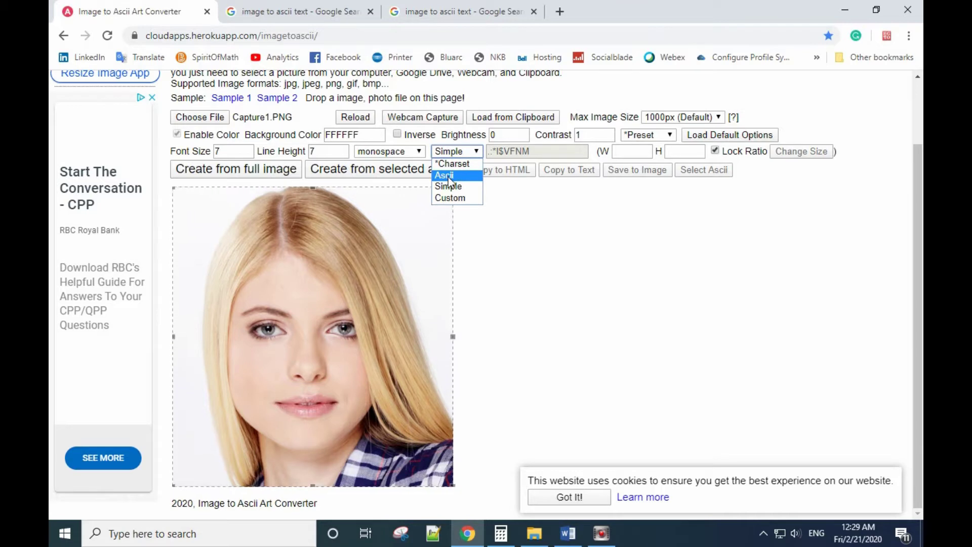
left_click(452, 164)
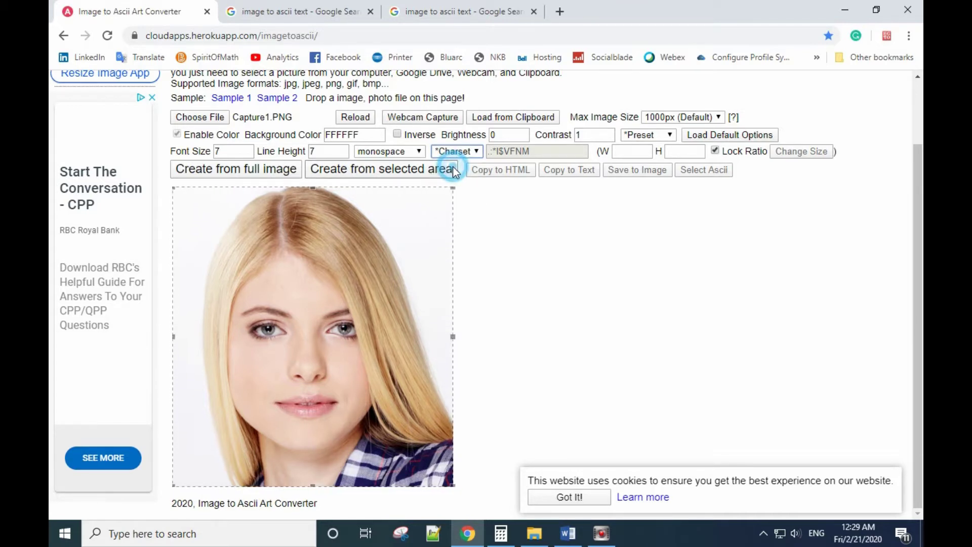
left_click(458, 151)
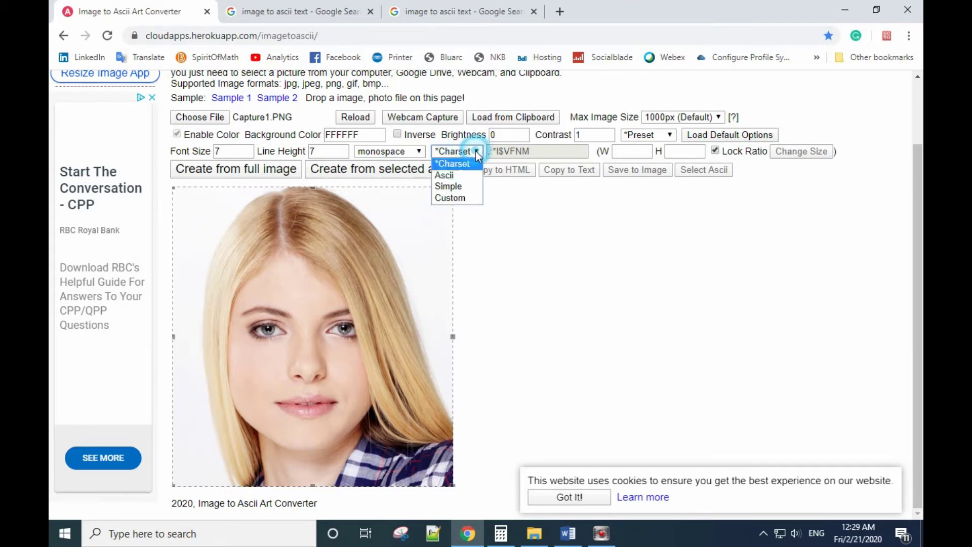
left_click(448, 176)
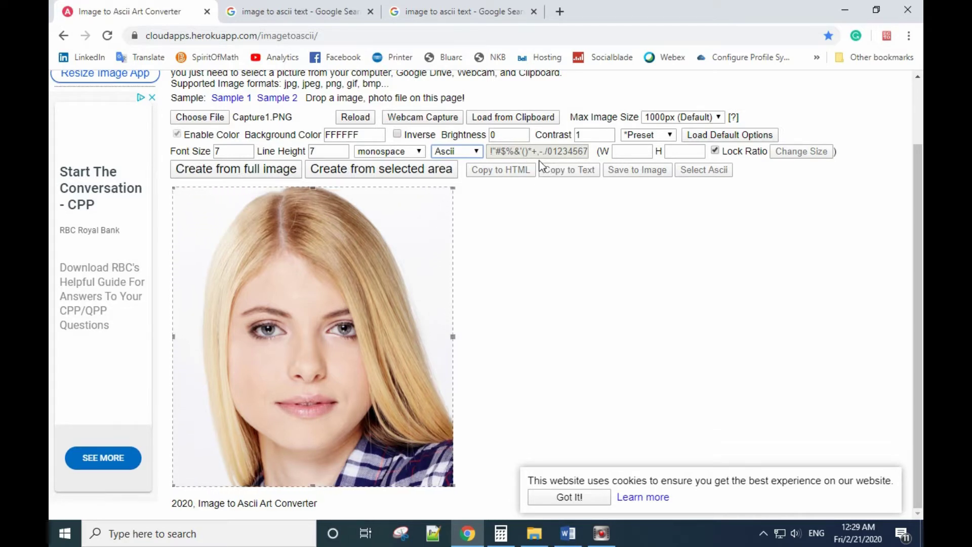
left_click(475, 151)
left_click(467, 198)
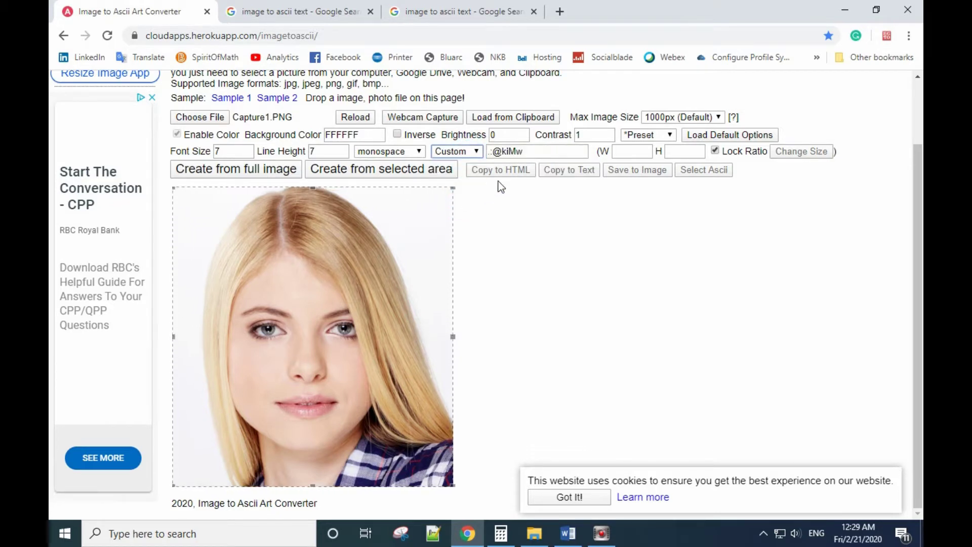
left_click(532, 151)
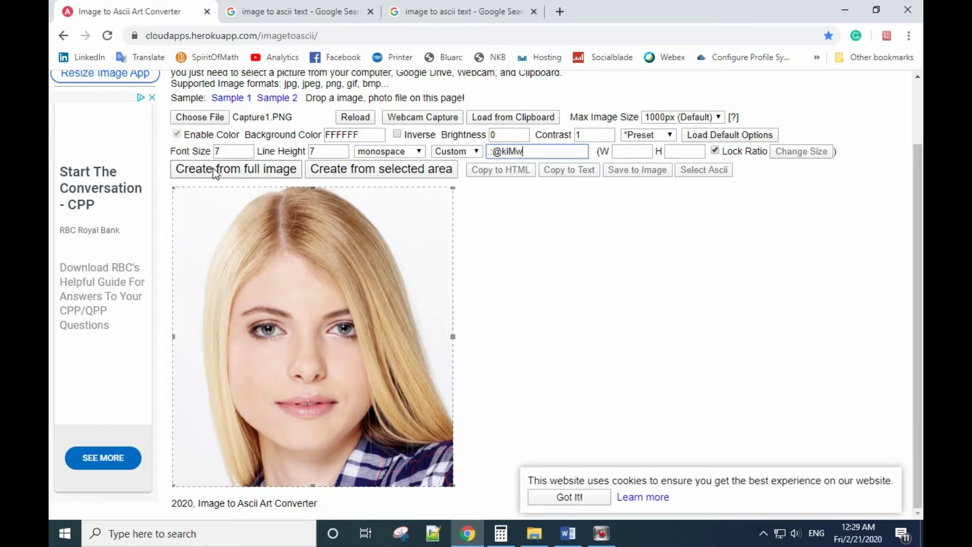
Step: Convert the full portrait to ASCII art and show it as plain text
left_click(233, 174)
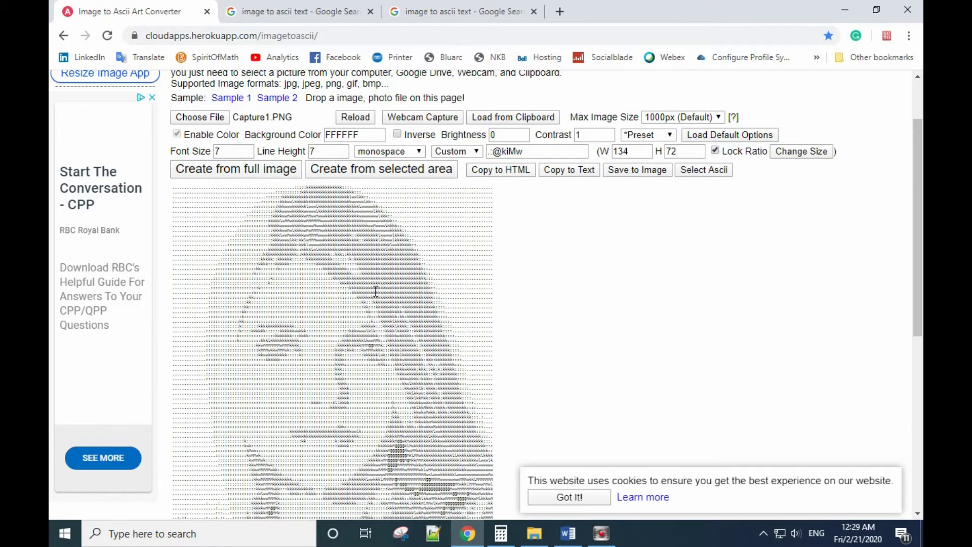
scroll(375, 291, "down", 2)
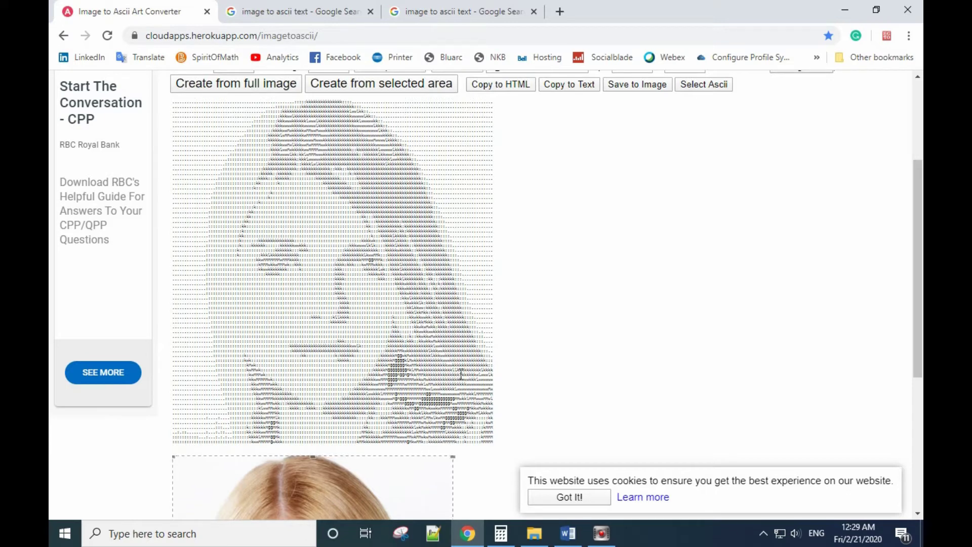
scroll(214, 233, "up", 1)
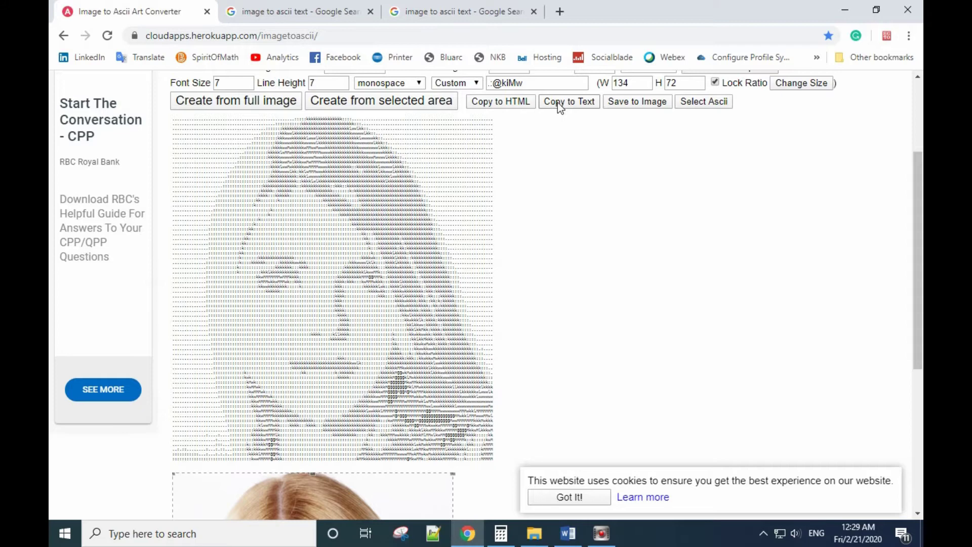
left_click(579, 107)
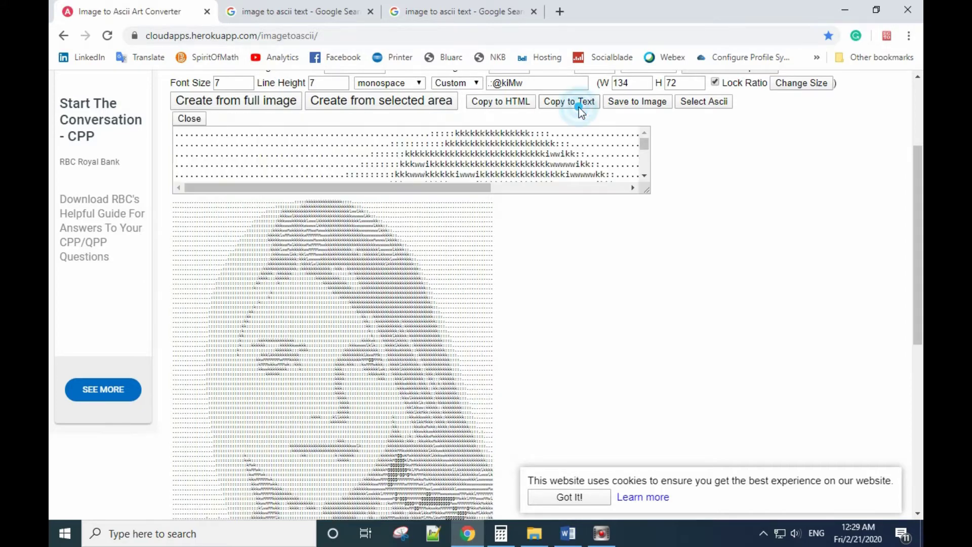
Step: Select and copy all the ASCII text, then launch Microsoft Word
left_click(404, 146)
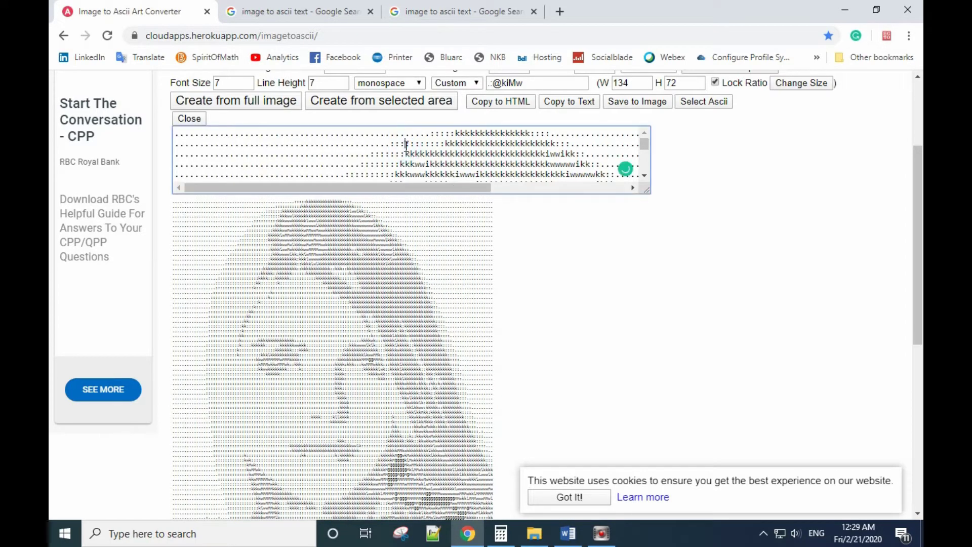
right_click(406, 147)
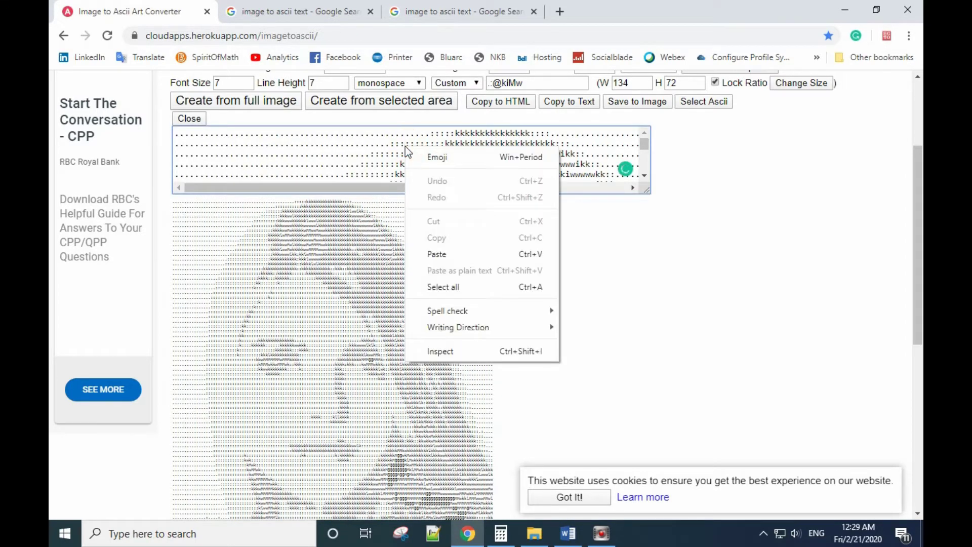
left_click(453, 287)
right_click(416, 161)
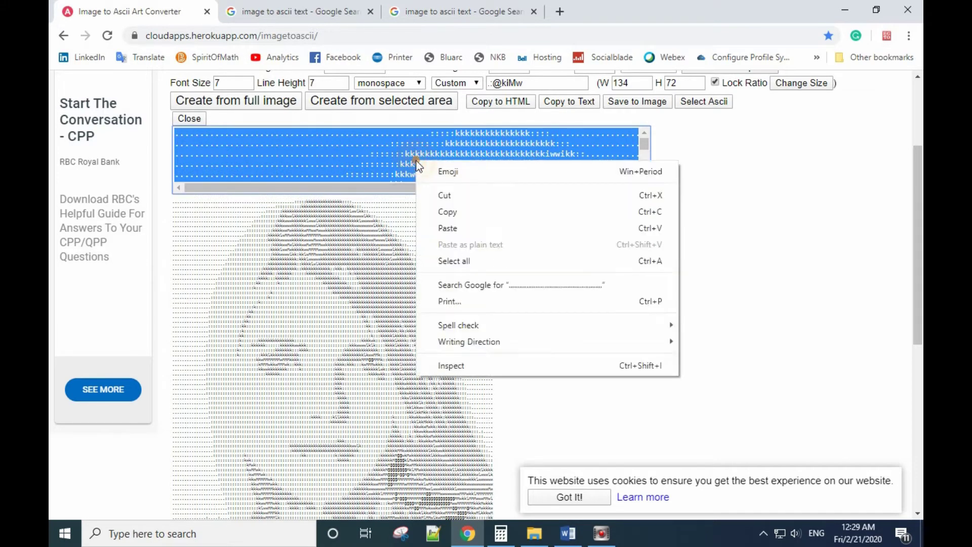
left_click(442, 209)
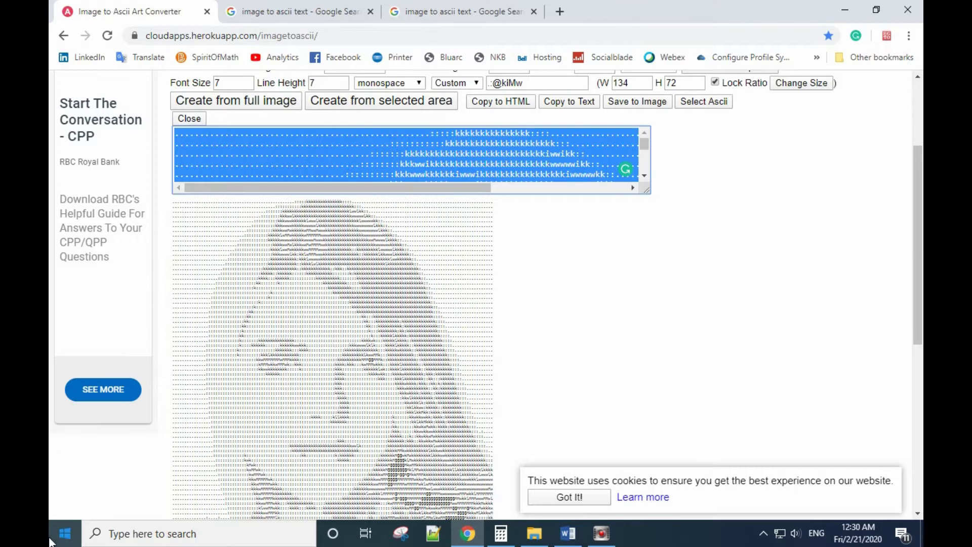
left_click(65, 533)
left_click(450, 395)
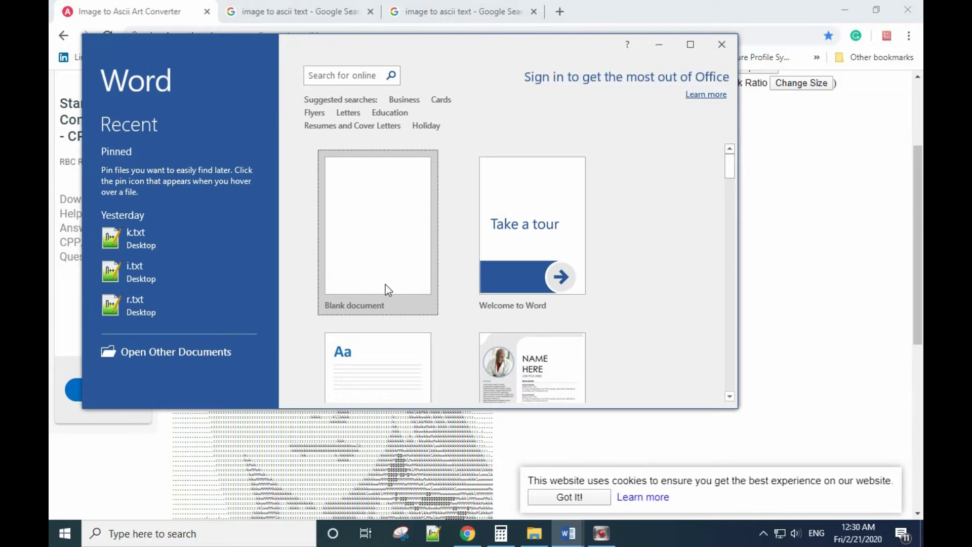
Step: Paste the ASCII art as text only into a new, maximized blank Word document
left_click(386, 288)
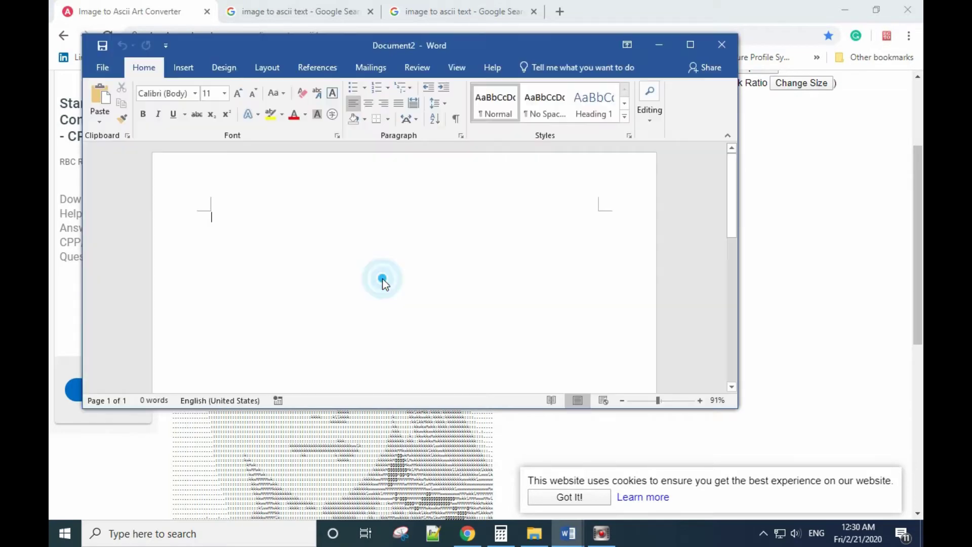
left_click(690, 45)
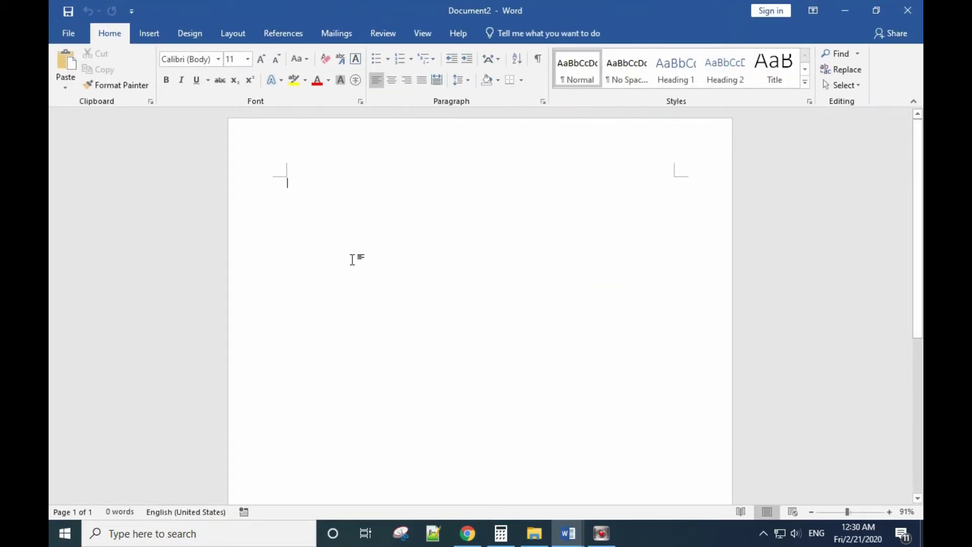
right_click(319, 207)
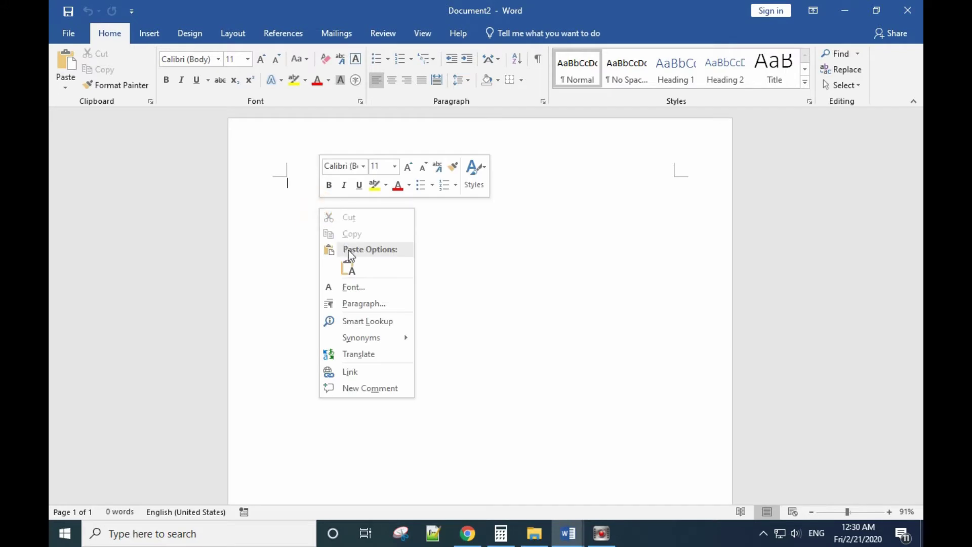
left_click(349, 267)
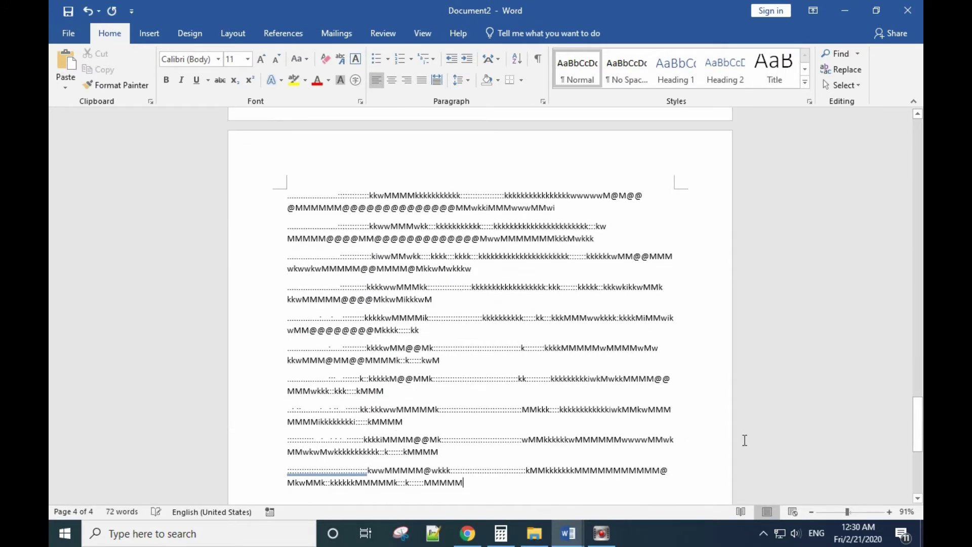
Step: Adjust the zoom to about 116% and bring up Find and Replace
left_click(821, 512)
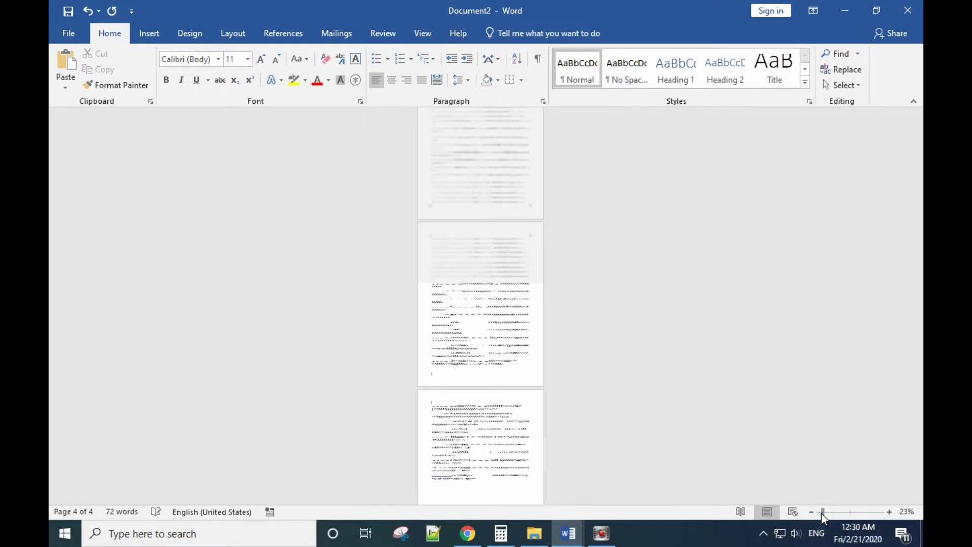
scroll(532, 253, "up", 2)
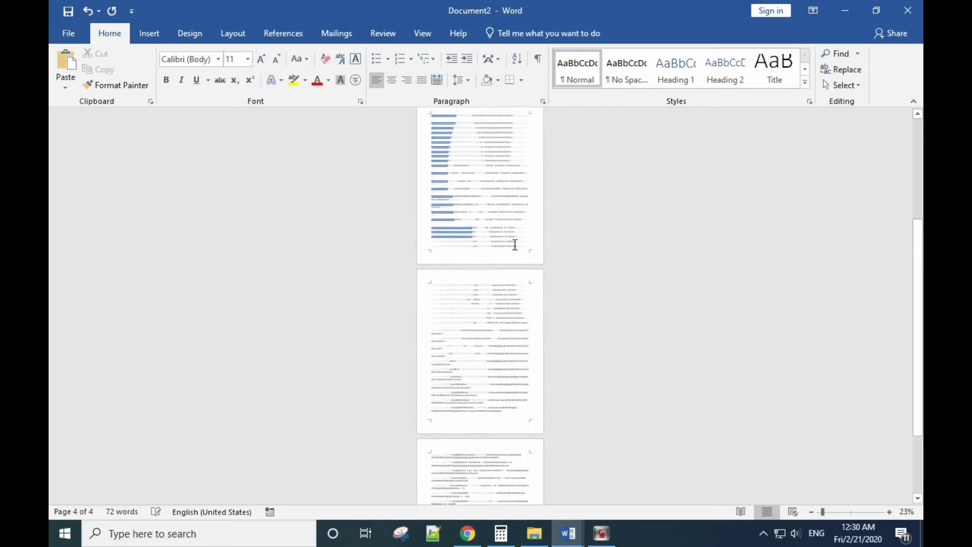
scroll(471, 189, "up", 4)
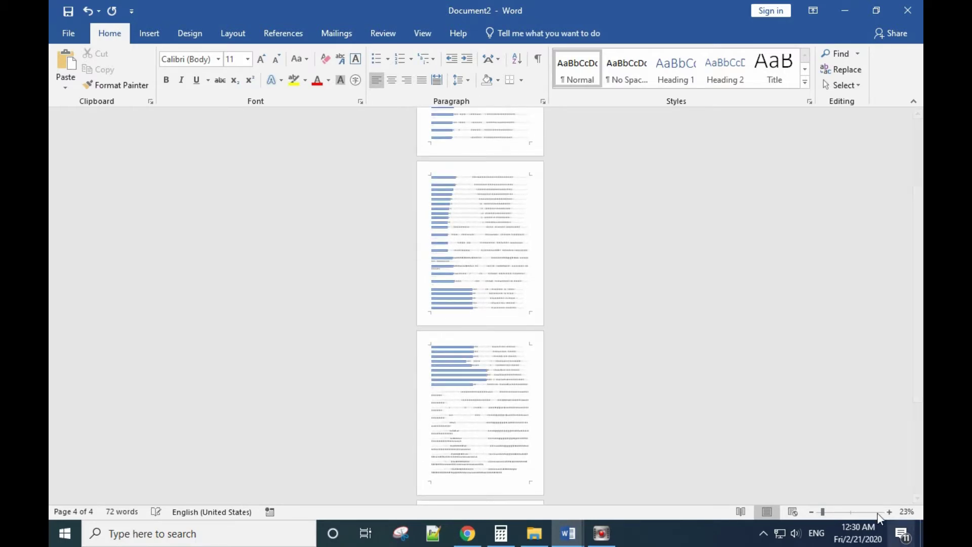
left_click(852, 512)
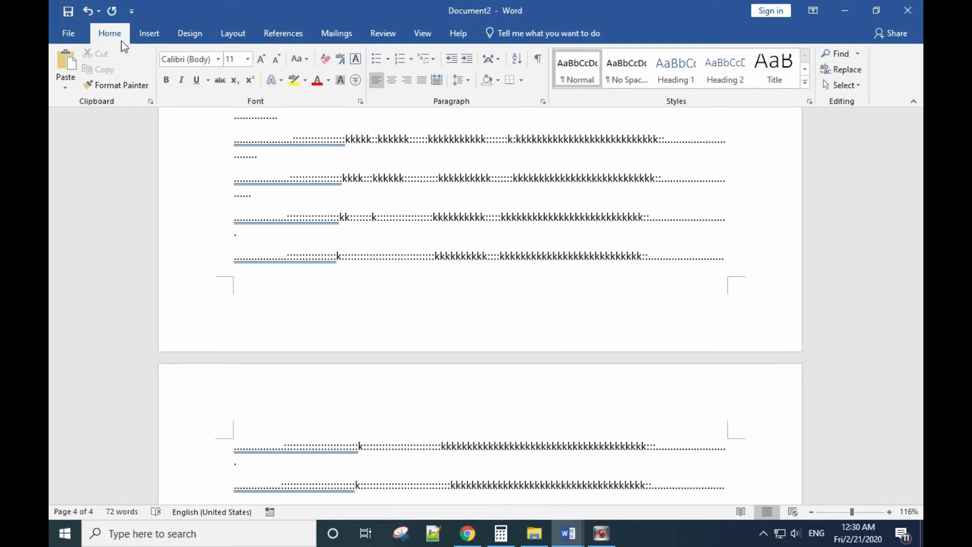
left_click(107, 34)
left_click(106, 33)
left_click(107, 33)
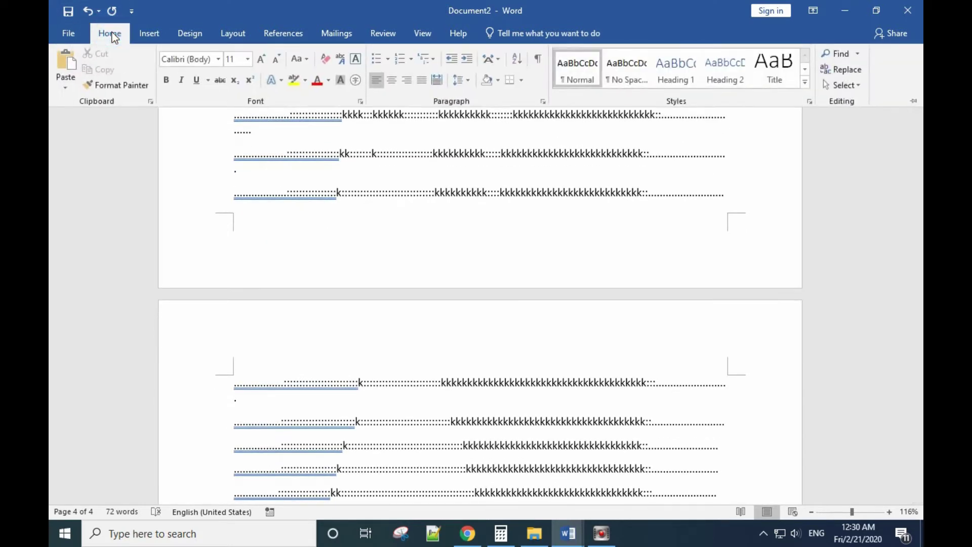
left_click(855, 71)
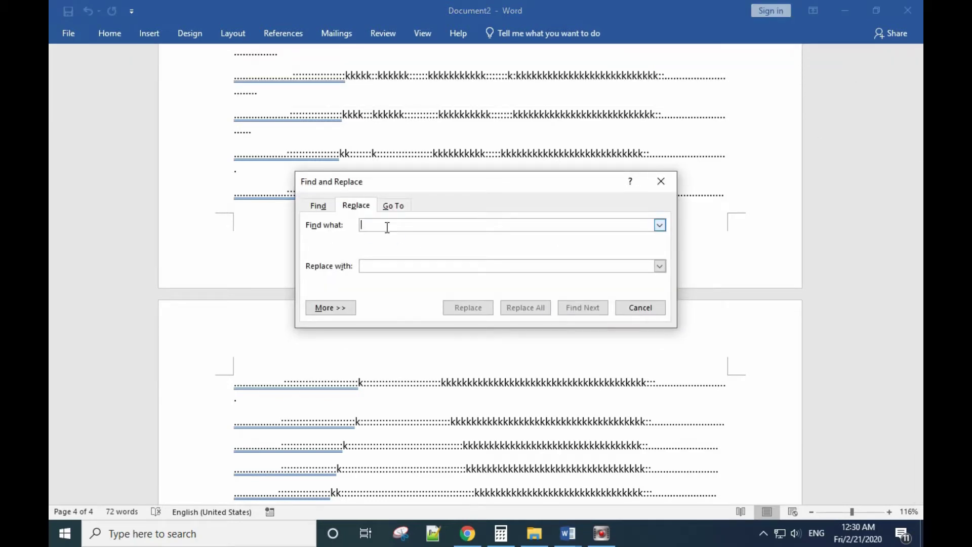
Step: Replace (?) with \1, using wildcards, making 9,722 replacements across the document
type("(")
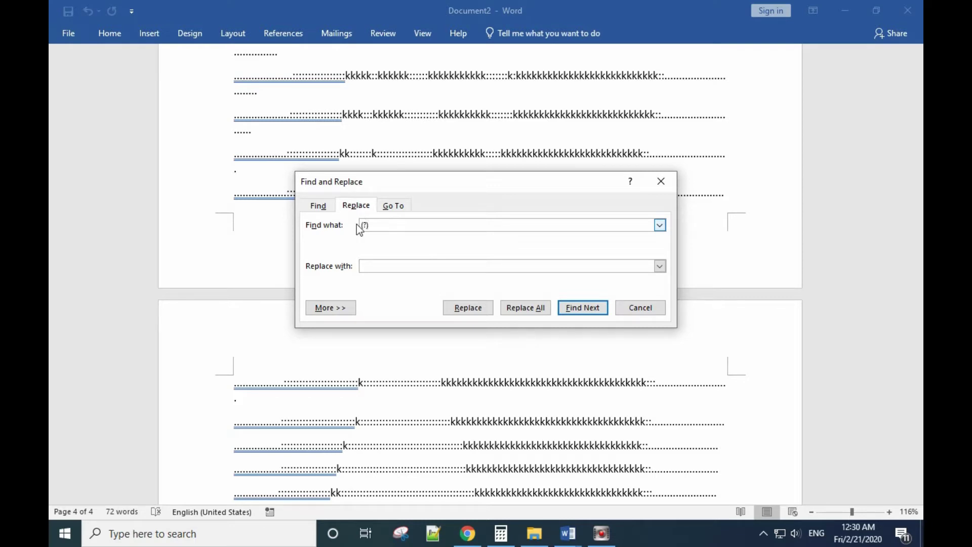
left_click(372, 269)
left_click(330, 308)
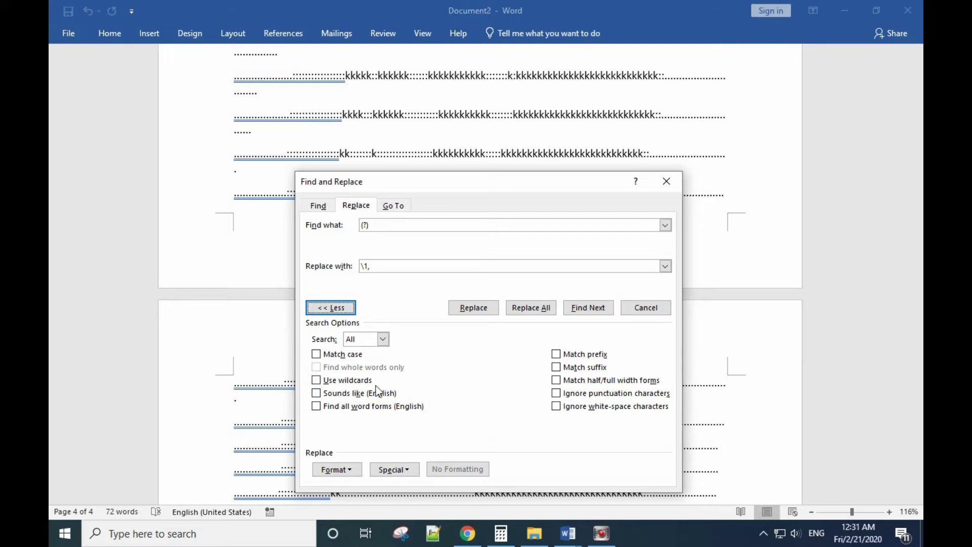
left_click(319, 380)
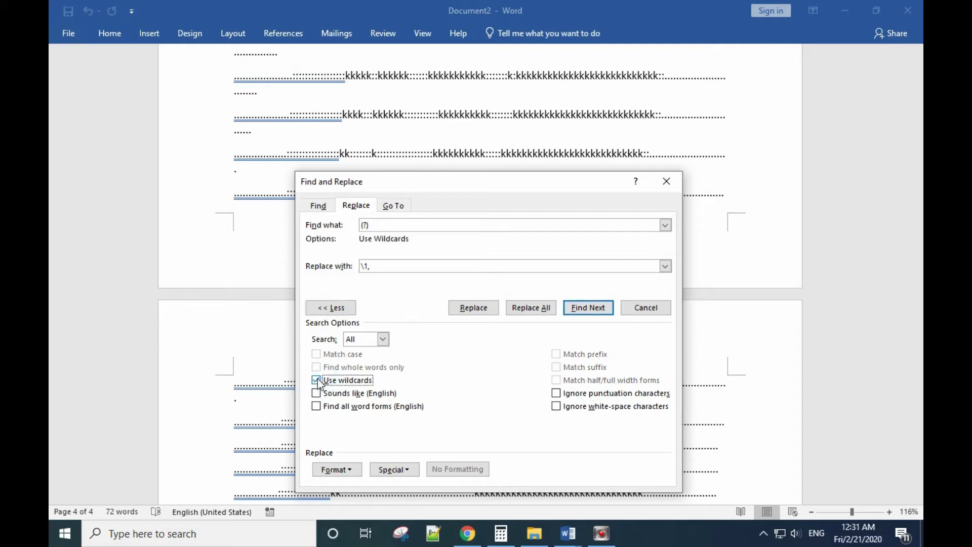
left_click(533, 311)
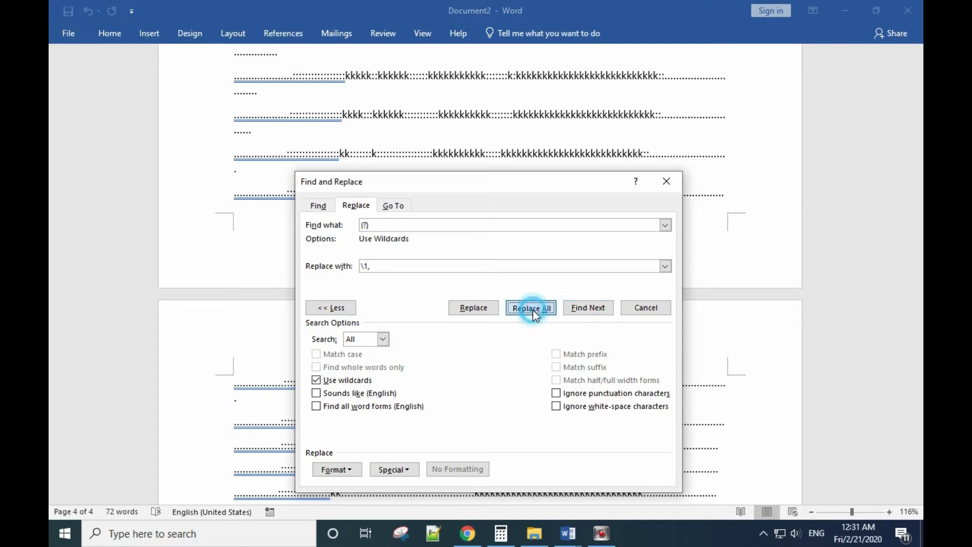
left_click(532, 309)
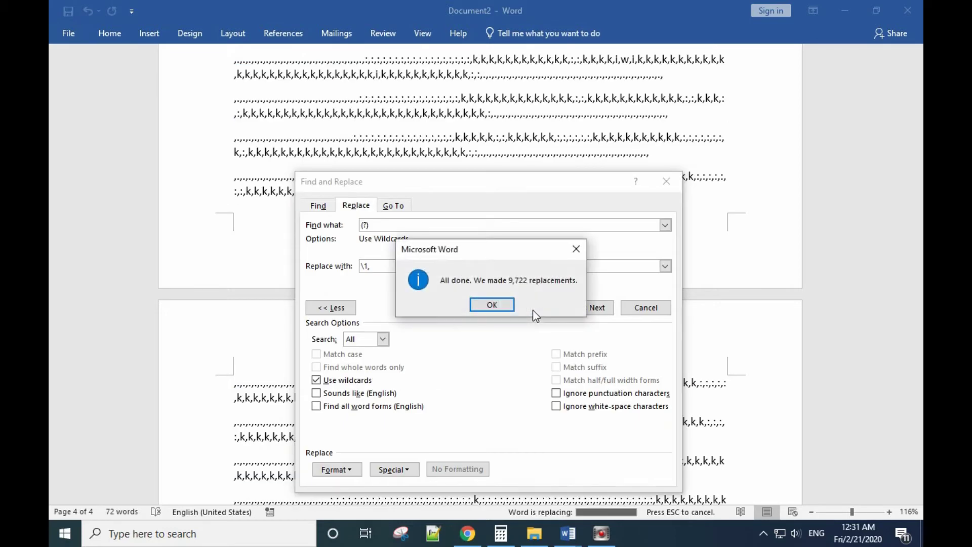
Step: Save the document to the Desktop as plain-text k.txt with the default encoding
left_click(494, 304)
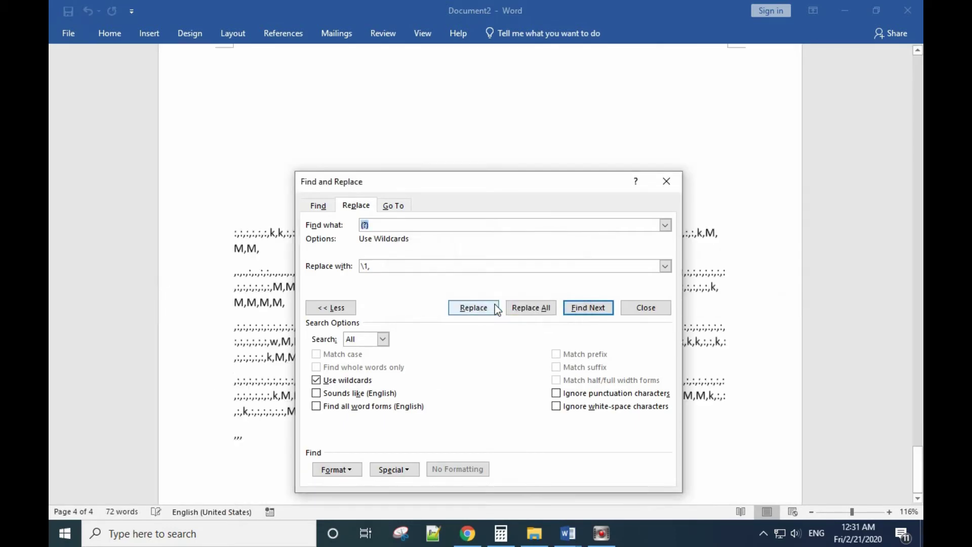
left_click(676, 182)
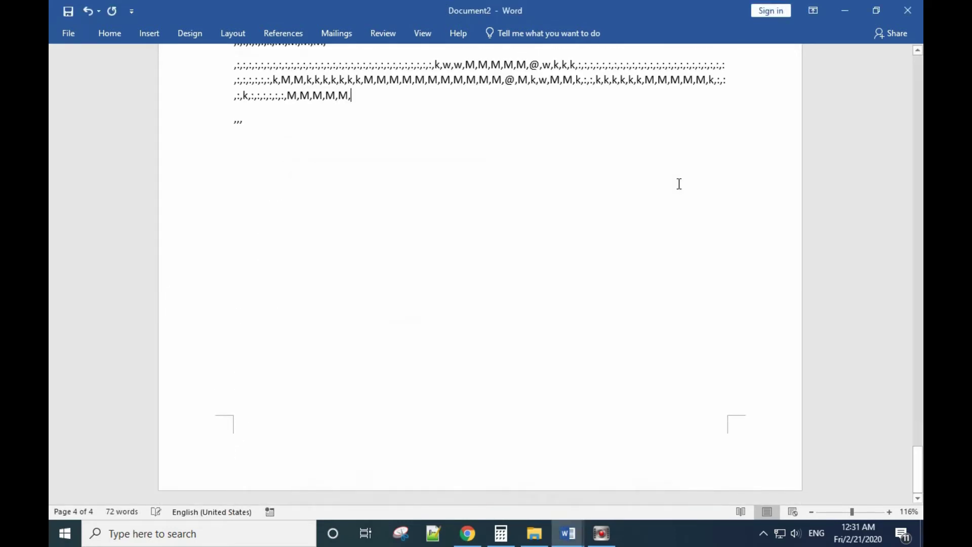
left_click(69, 34)
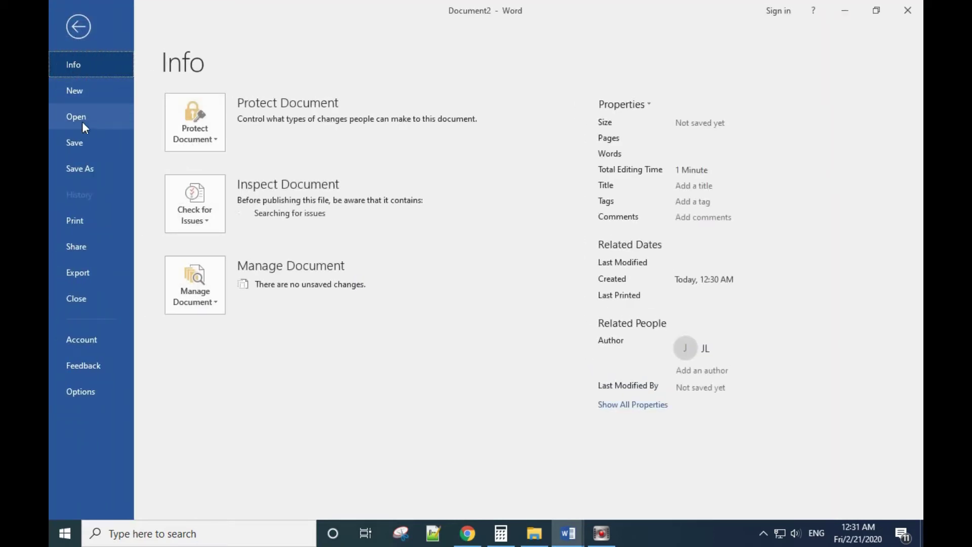
left_click(76, 147)
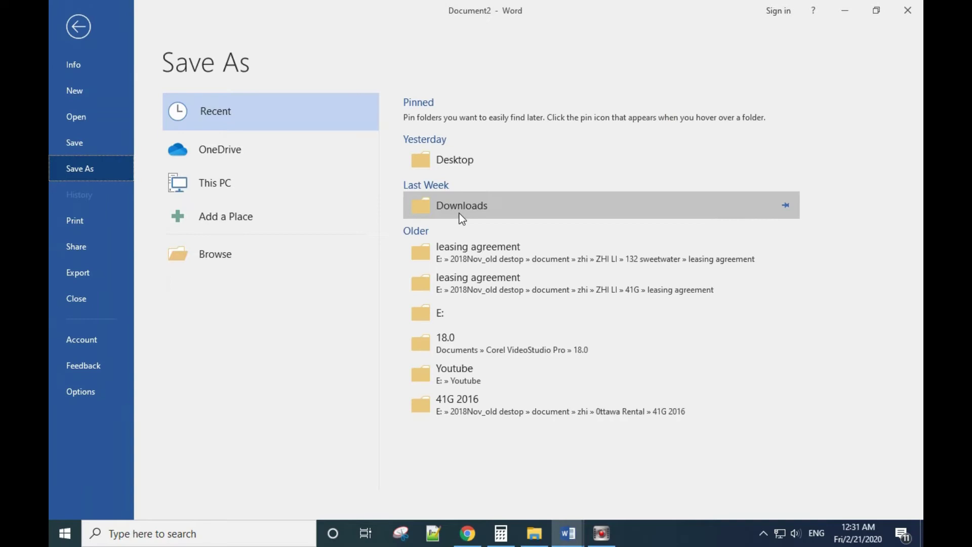
left_click(453, 168)
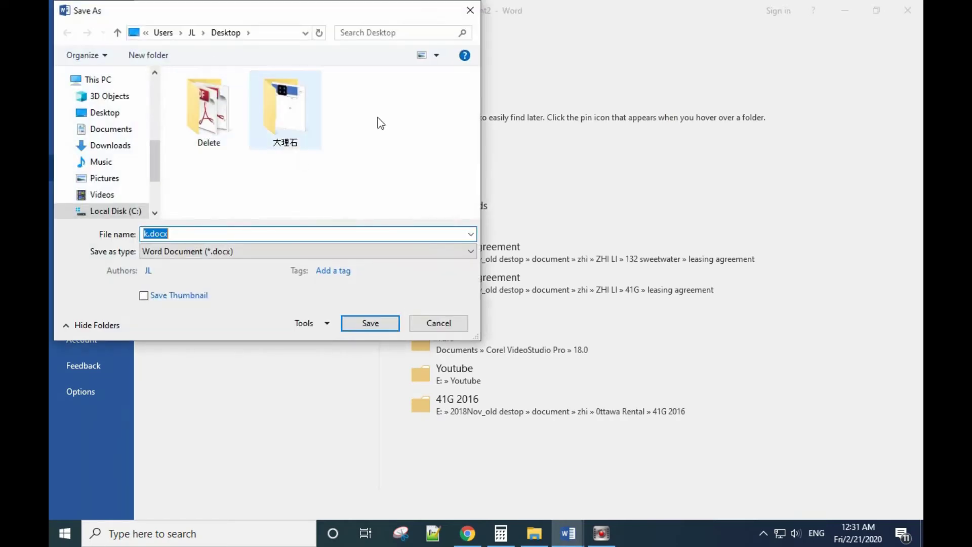
left_click(185, 250)
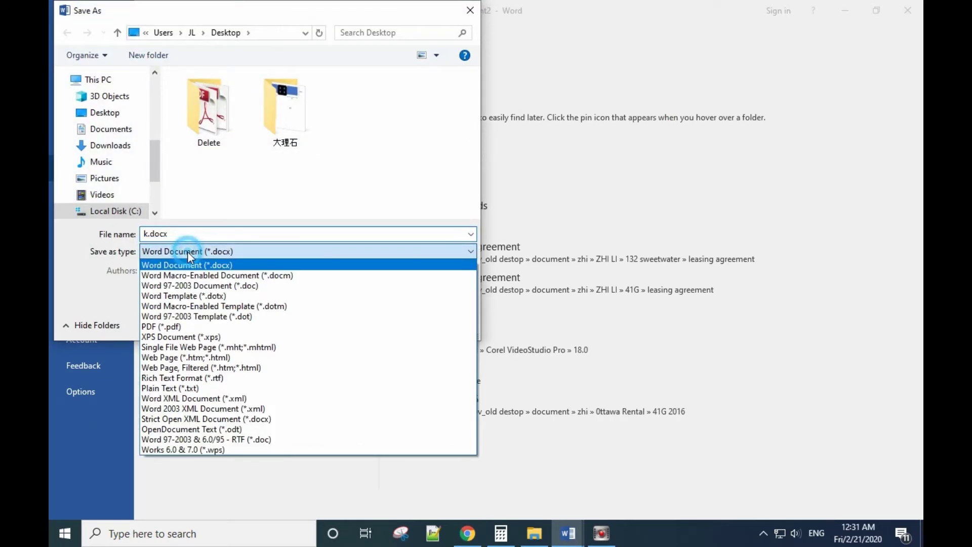
left_click(167, 390)
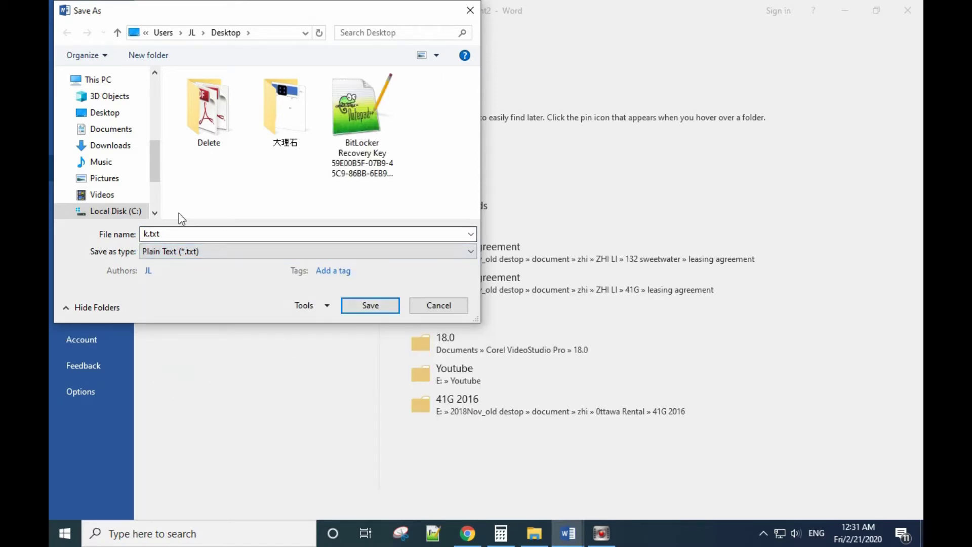
left_click(369, 306)
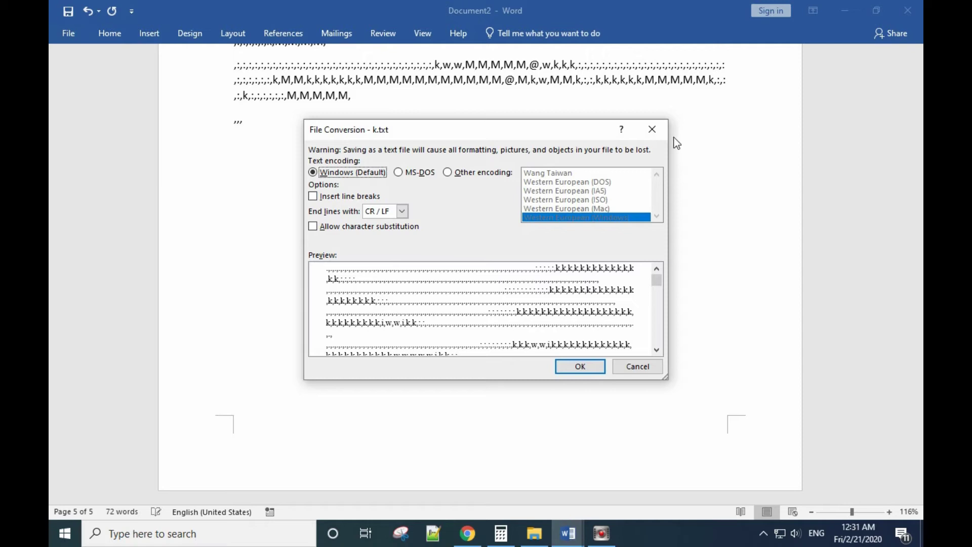
left_click(576, 368)
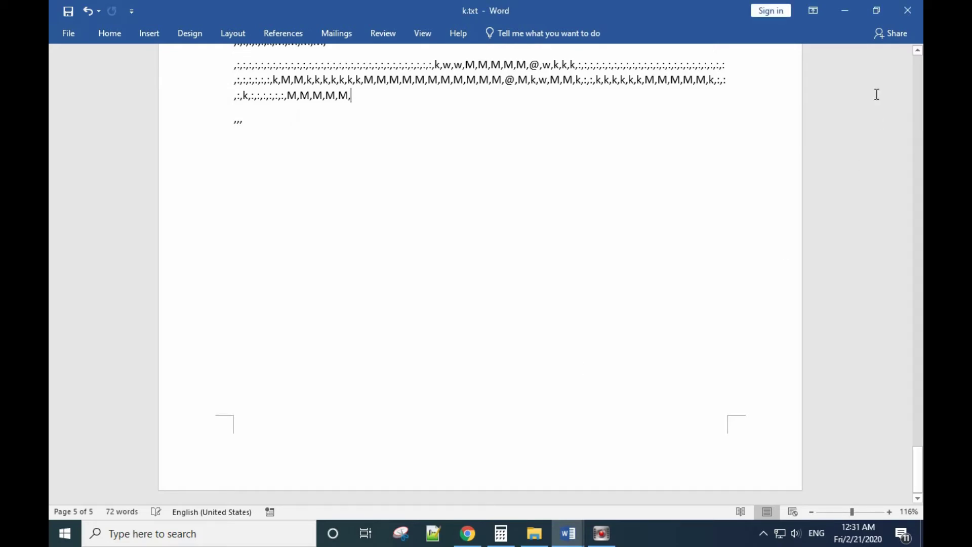
Step: Close Word and minimize Chrome and the Downloads folder to reveal the desktop
left_click(911, 11)
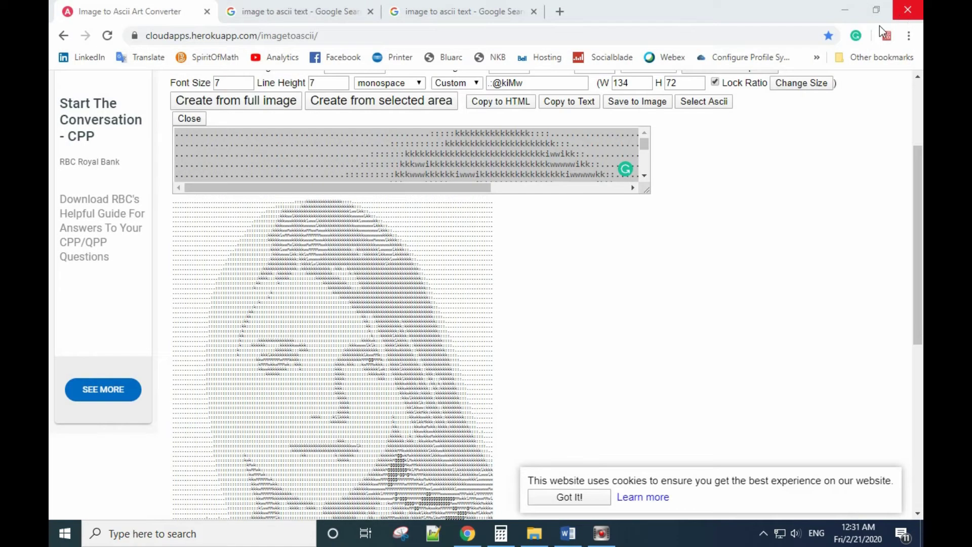
left_click(845, 10)
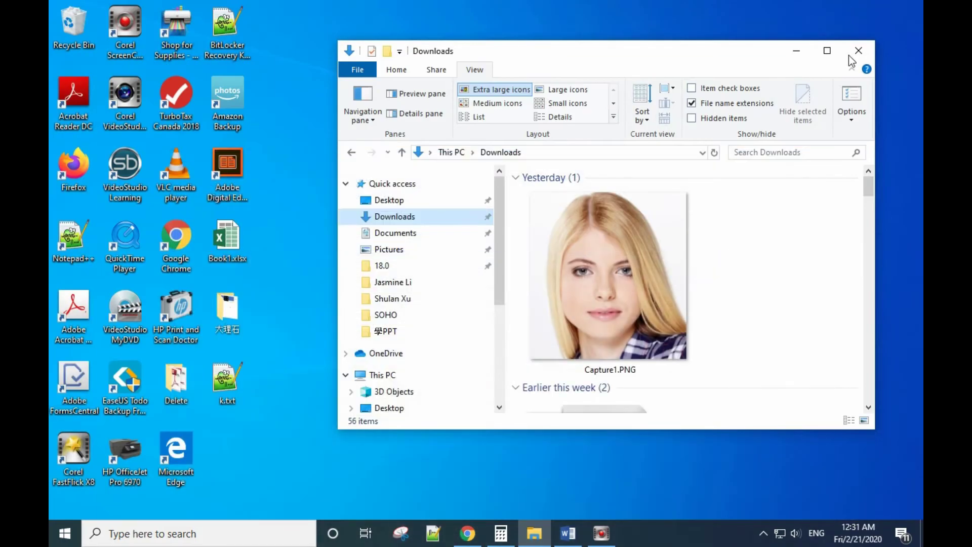
left_click(801, 48)
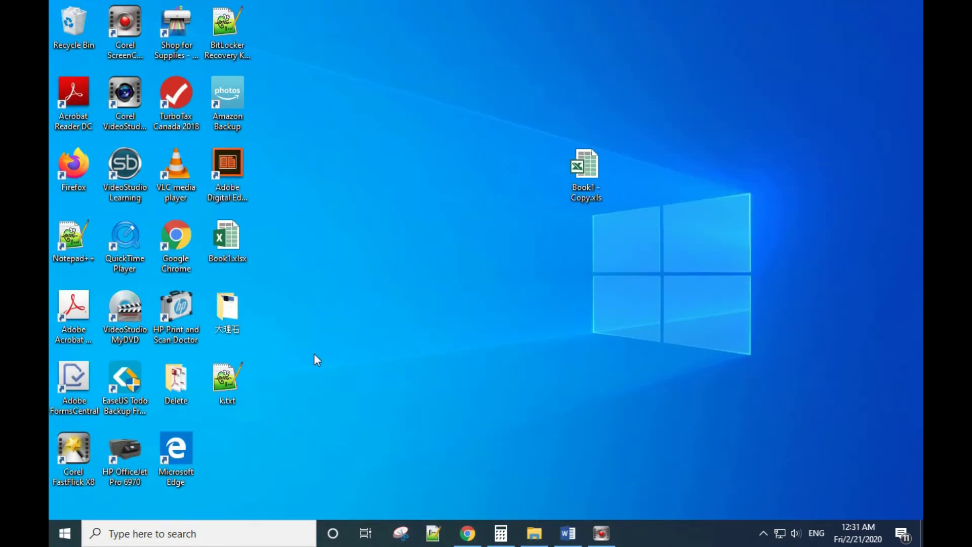
Step: Rename k.txt to k.csv on the desktop, confirming the extension change
left_click(232, 403)
left_click(233, 401)
left_click_drag(226, 402, 264, 405)
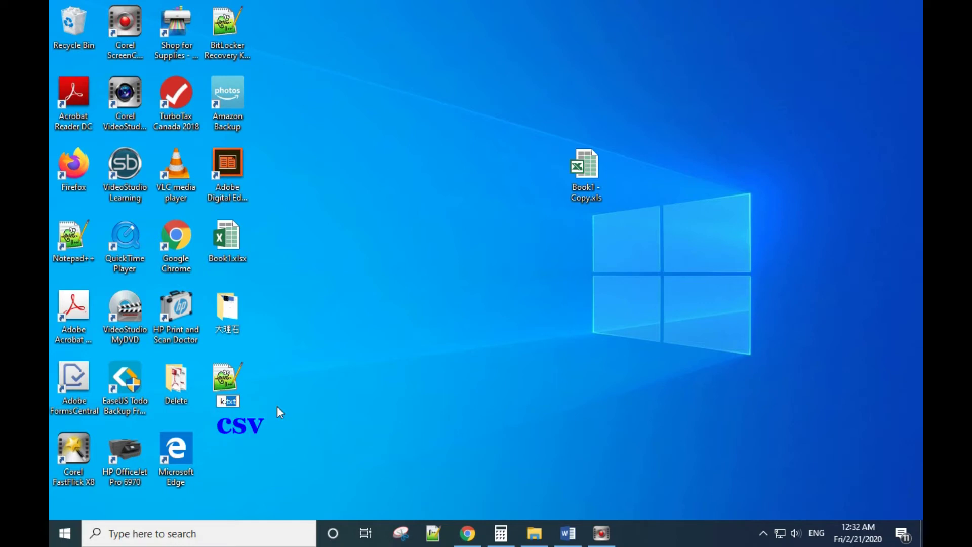
type(".csv")
key("Return")
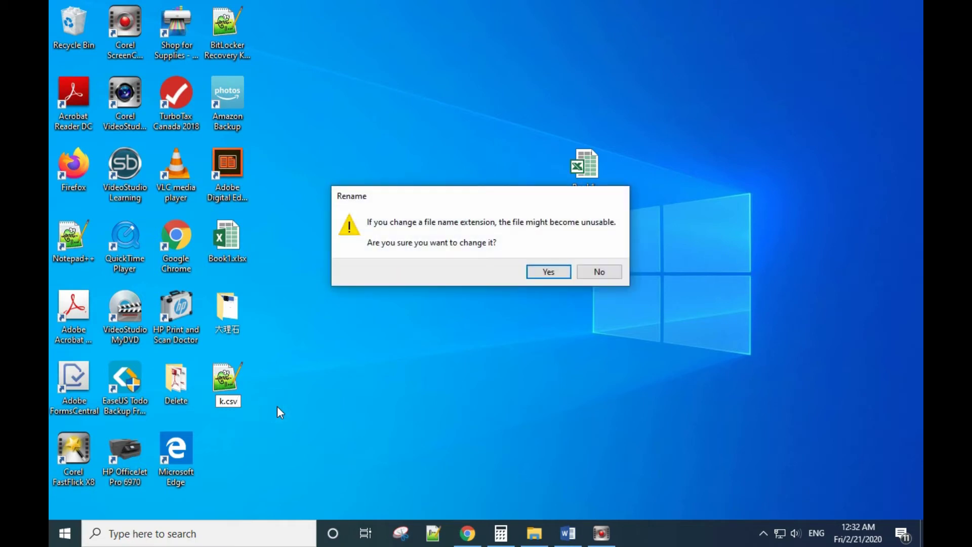
left_click(551, 271)
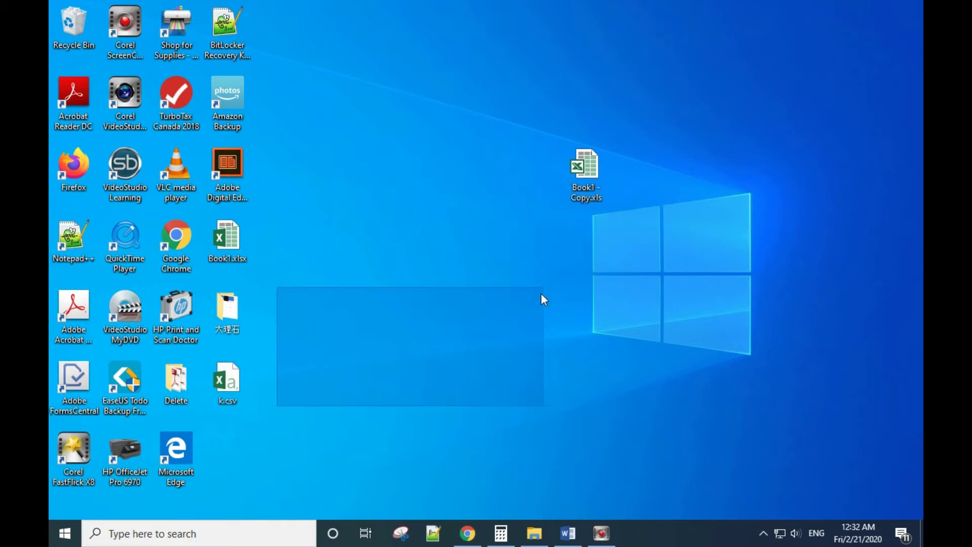
Step: Open k.csv in Excel, zoom to inspect the character grid, and select all cells
double_click(237, 389)
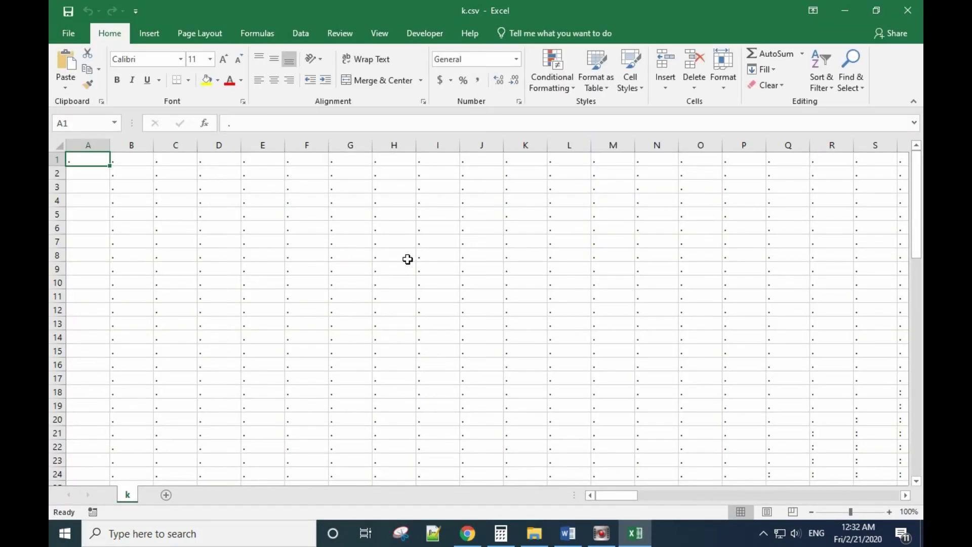
left_click_drag(830, 509, 823, 512)
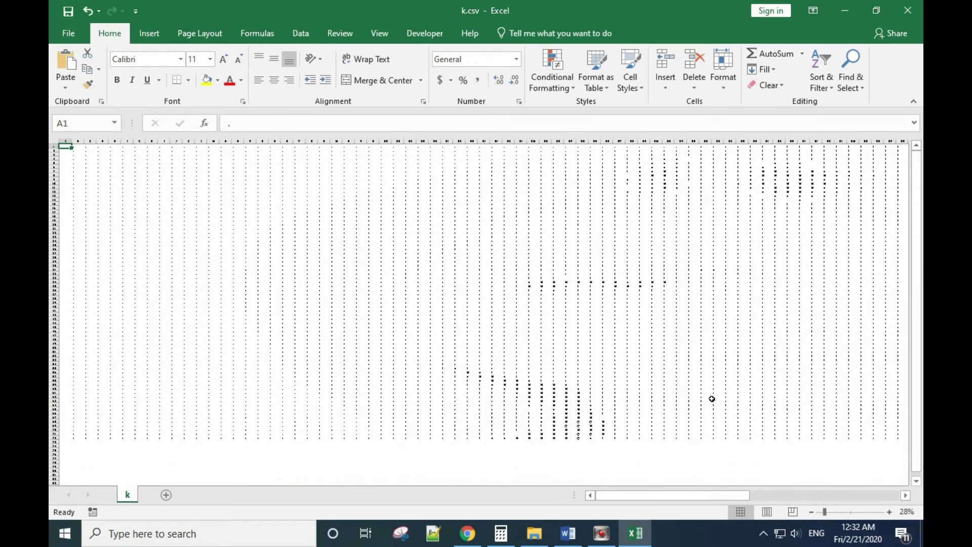
scroll(592, 312, "down", 5)
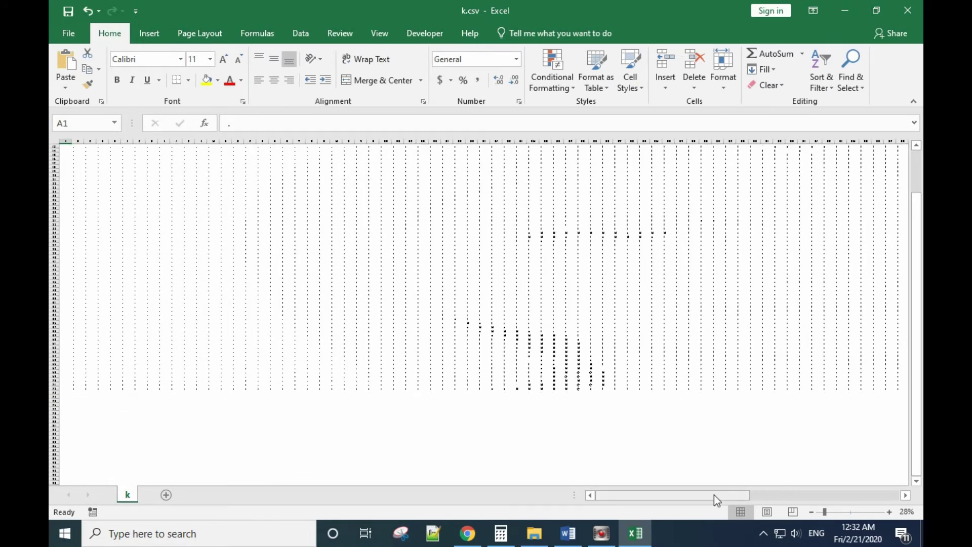
left_click_drag(714, 495, 598, 460)
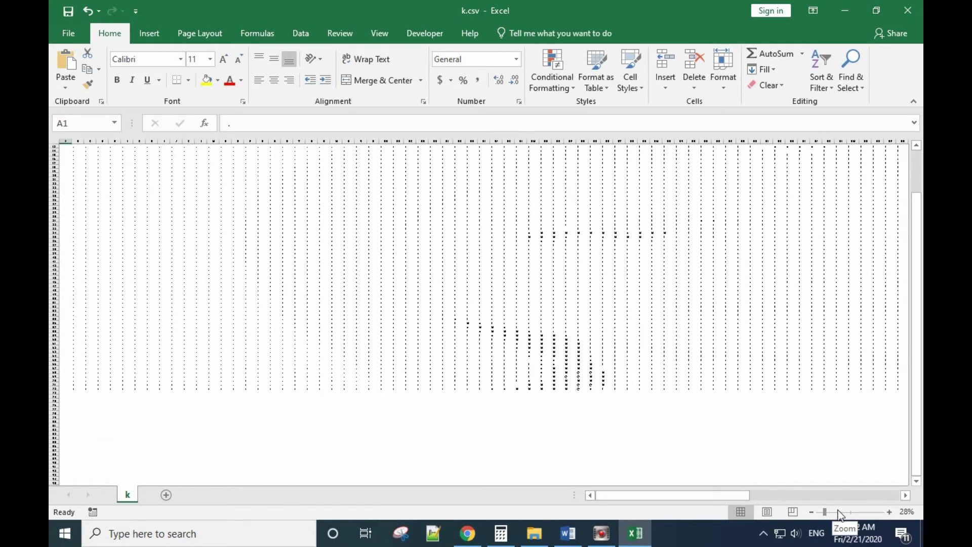
left_click_drag(840, 514, 850, 513)
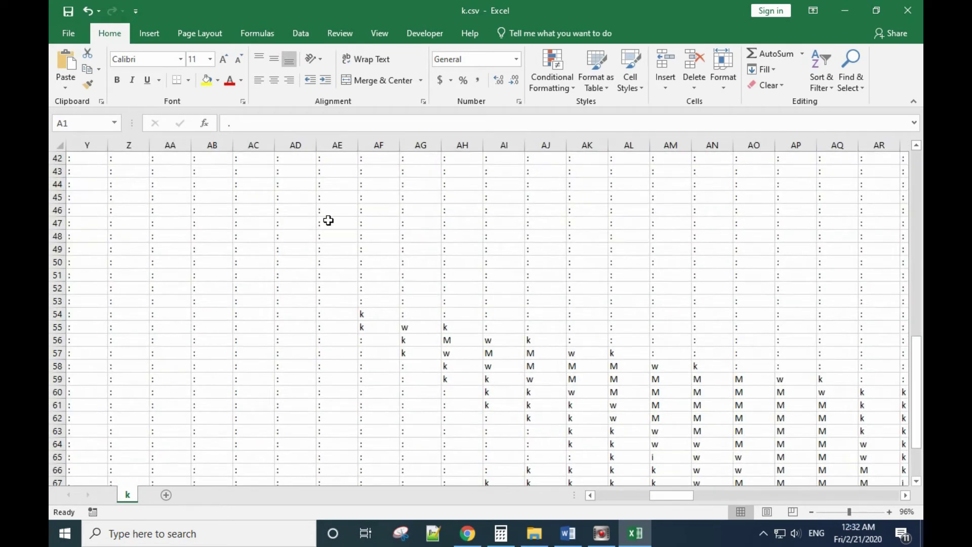
left_click(60, 145)
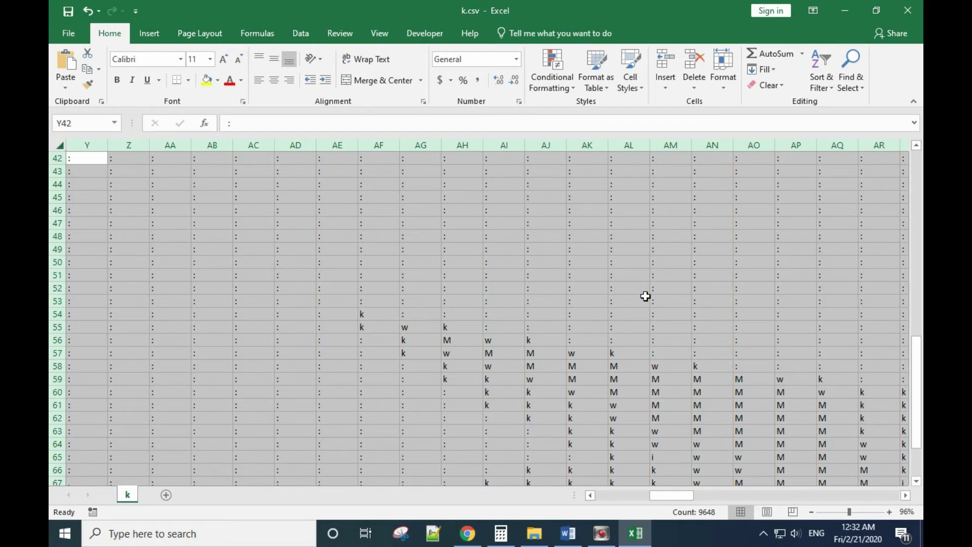
scroll(603, 310, "down", 9)
scroll(602, 312, "up", 8)
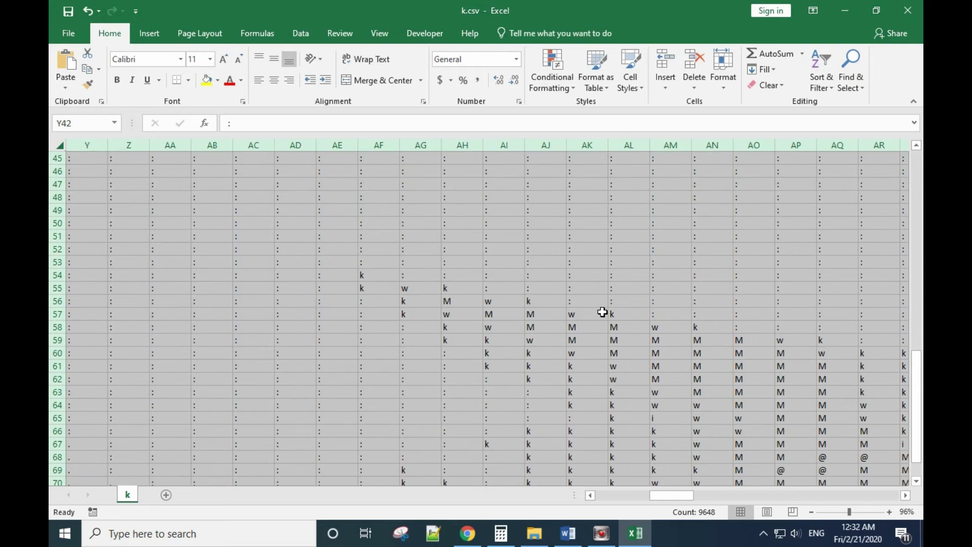
Step: Set the height of every row to 20
left_click(727, 87)
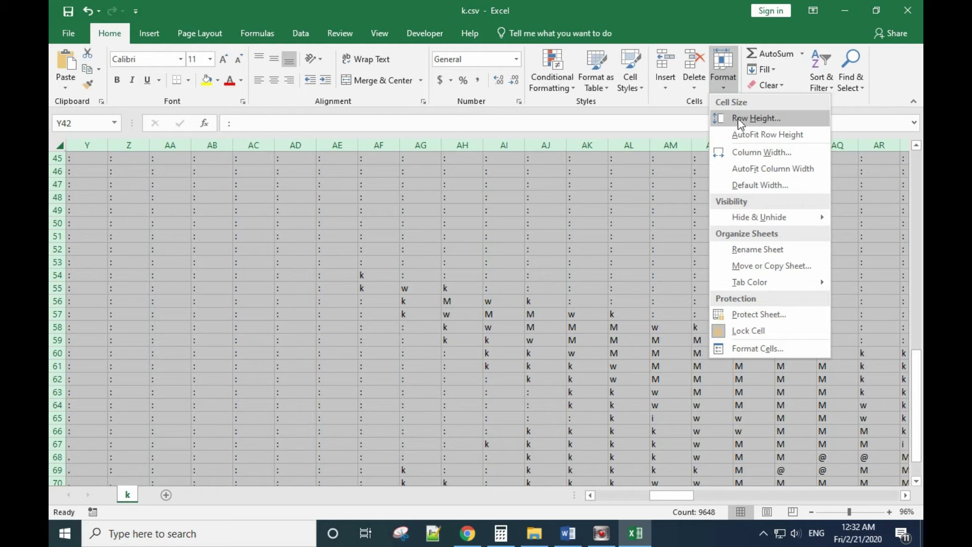
left_click(760, 119)
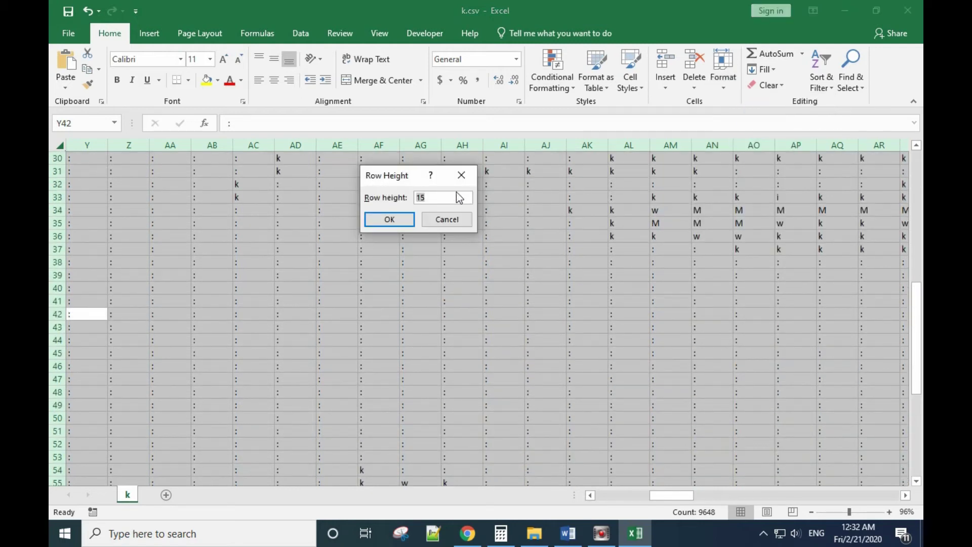
type("20")
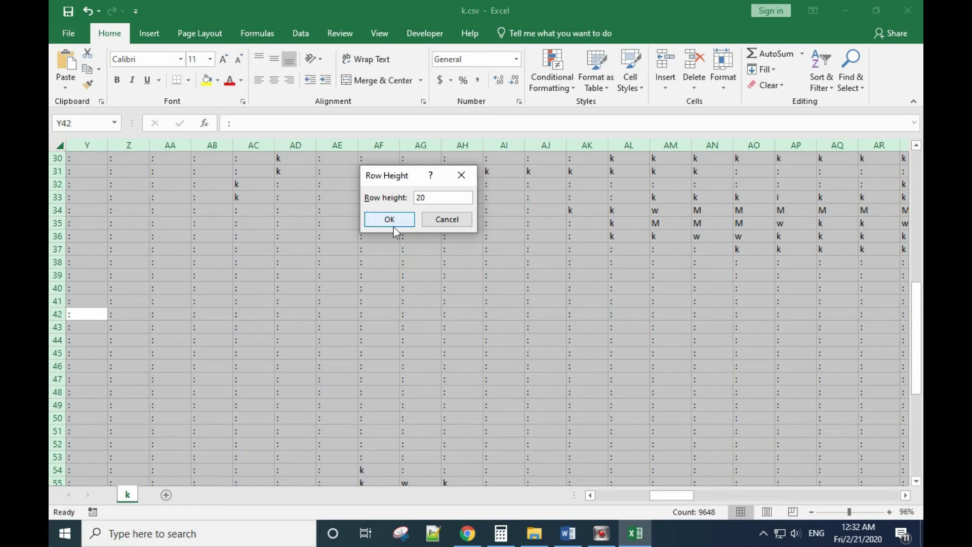
left_click(390, 219)
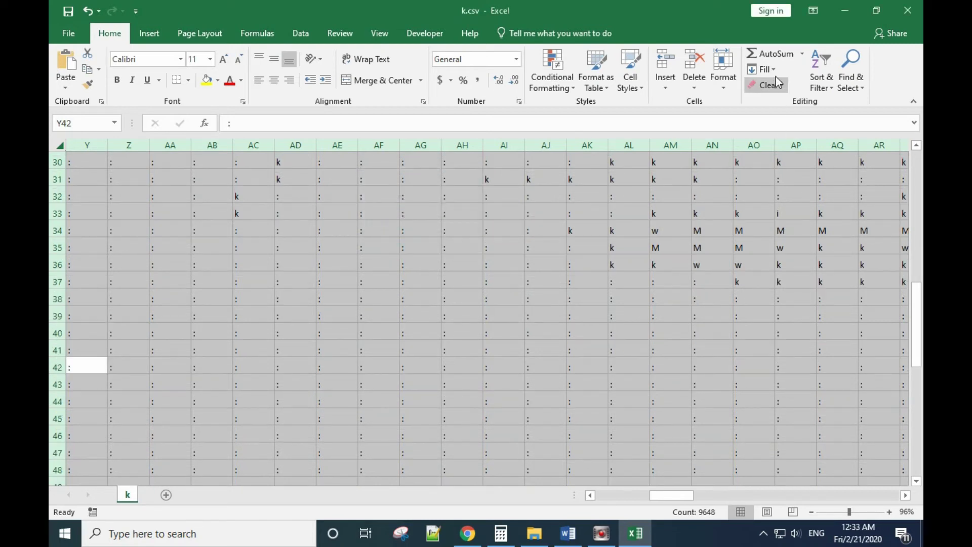
Step: Set the width of every column to 1.5
left_click(724, 86)
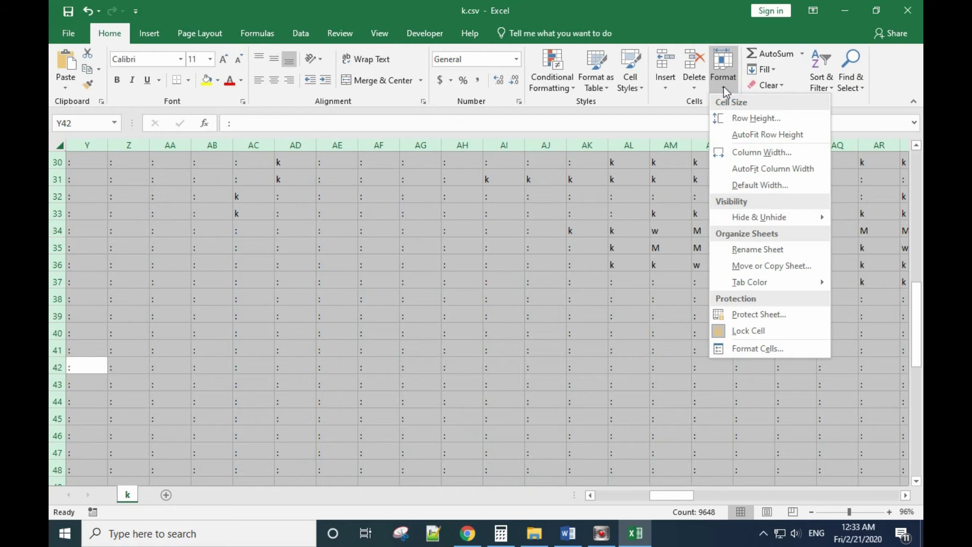
left_click(757, 153)
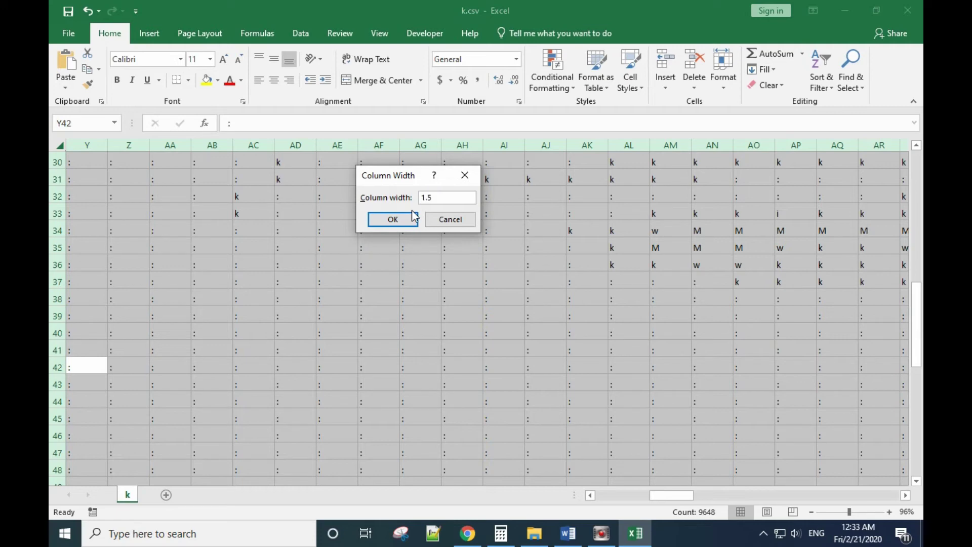
left_click(403, 219)
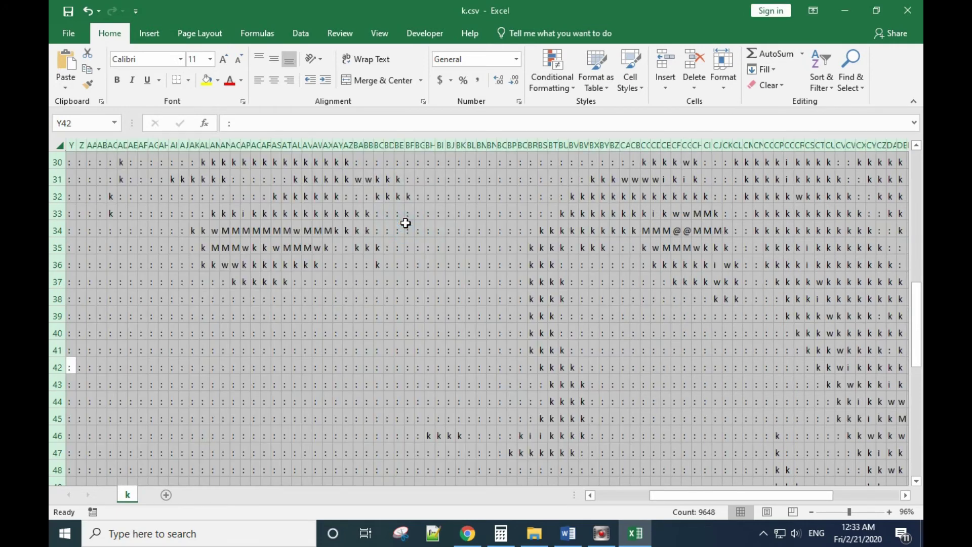
left_click(833, 514)
left_click(821, 513)
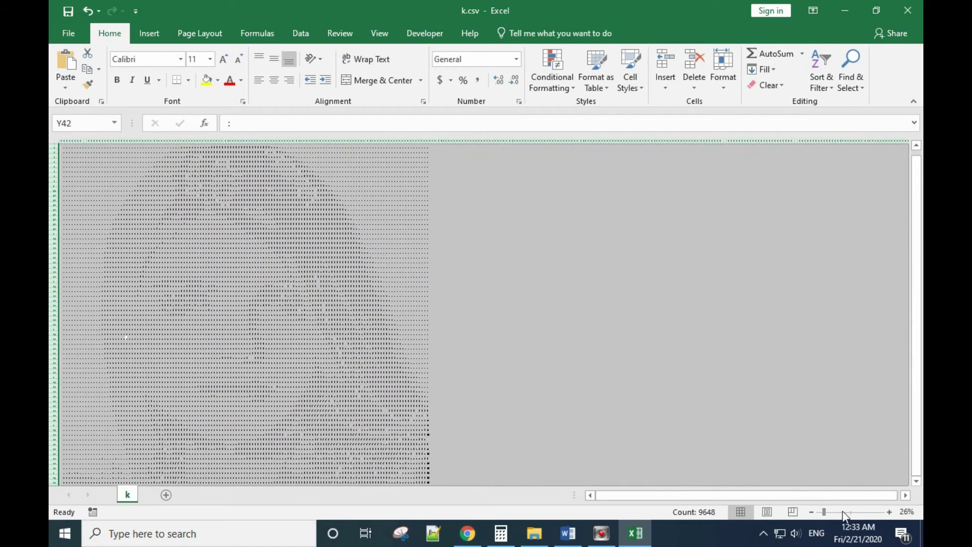
left_click(830, 513)
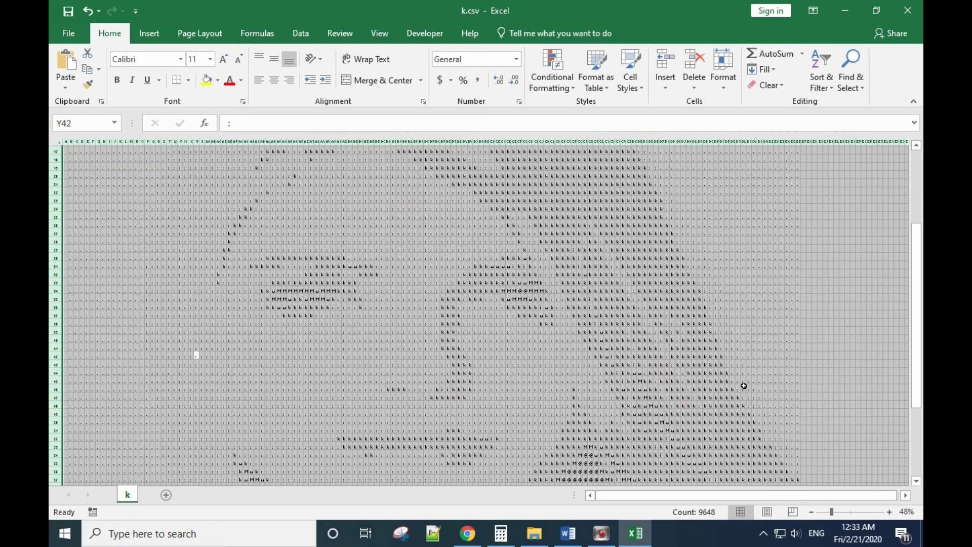
scroll(744, 386, "down", 5)
scroll(744, 385, "up", 4)
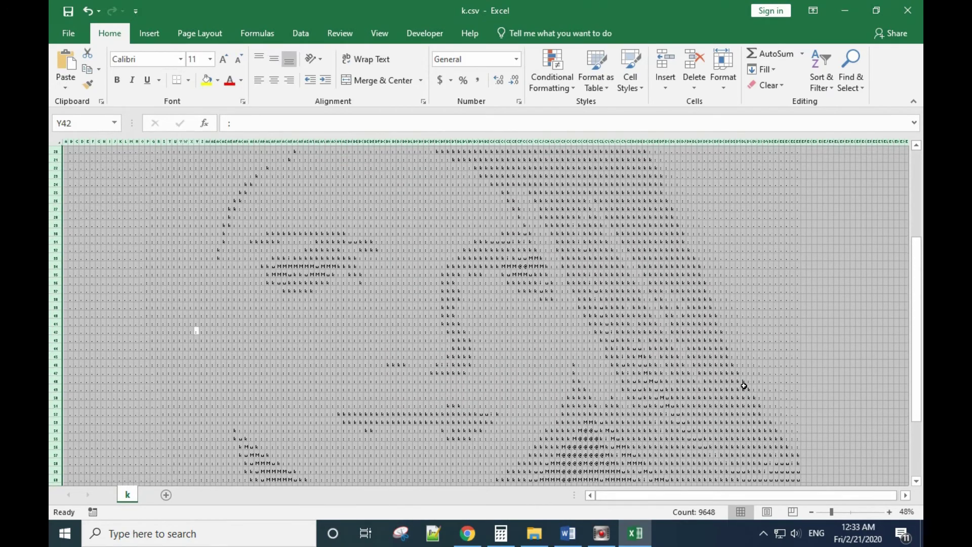
scroll(744, 386, "up", 3)
scroll(744, 385, "down", 2)
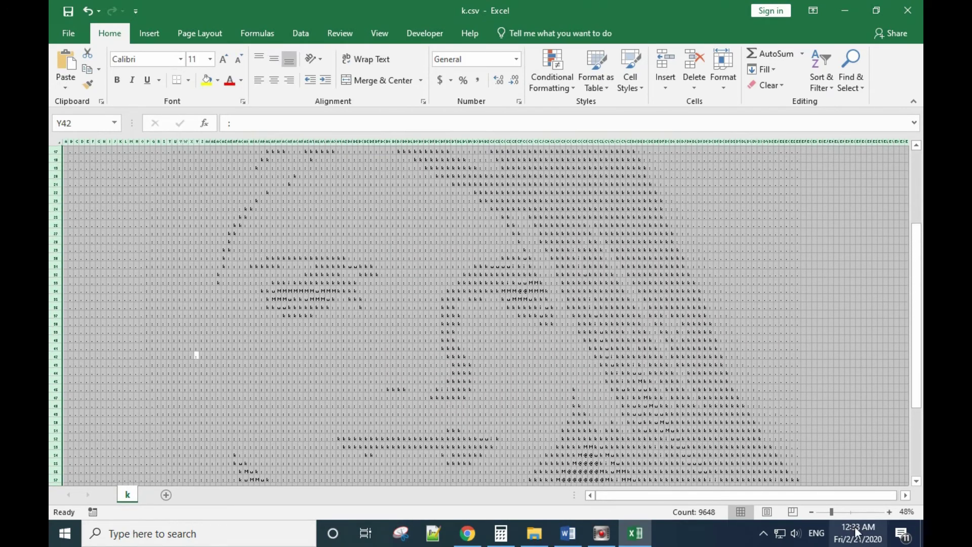
left_click(812, 511)
left_click(812, 512)
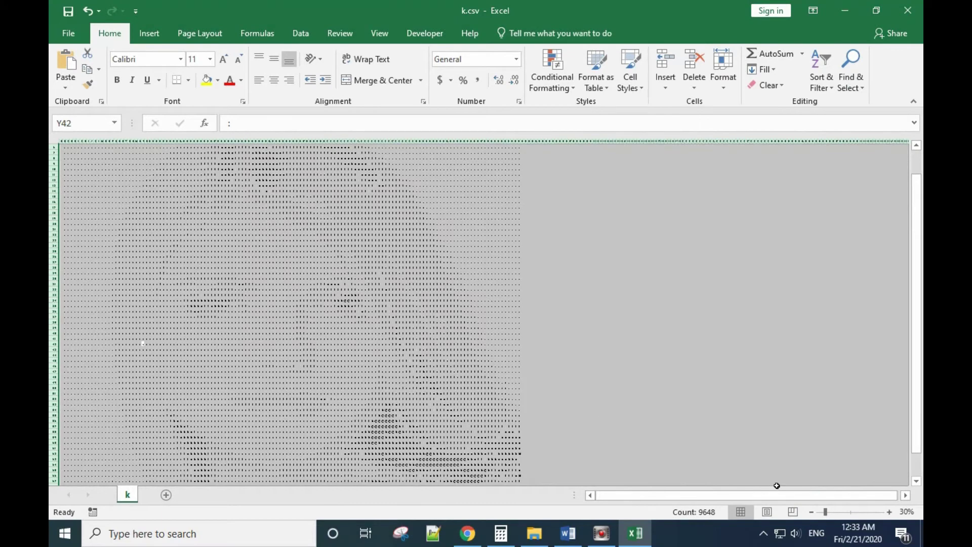
left_click(835, 512)
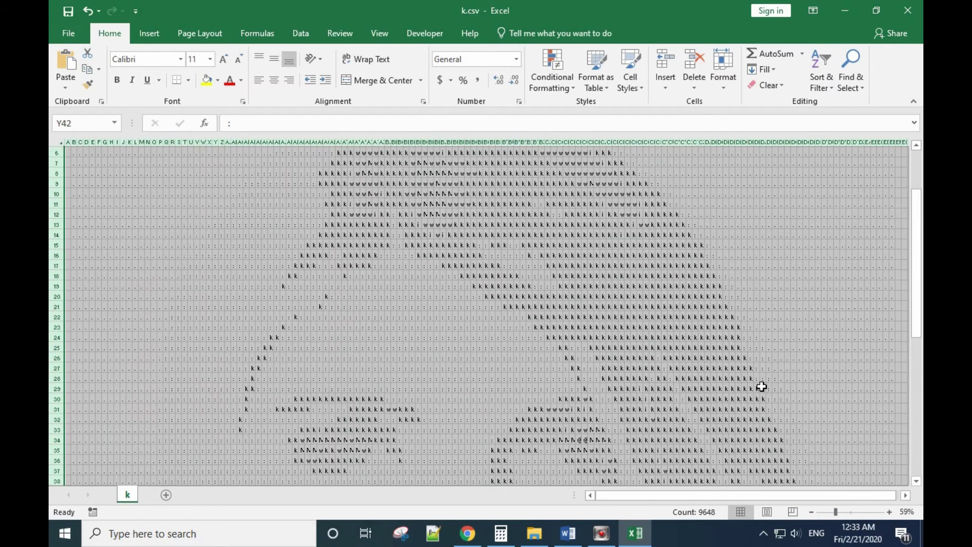
scroll(762, 386, "down", 6)
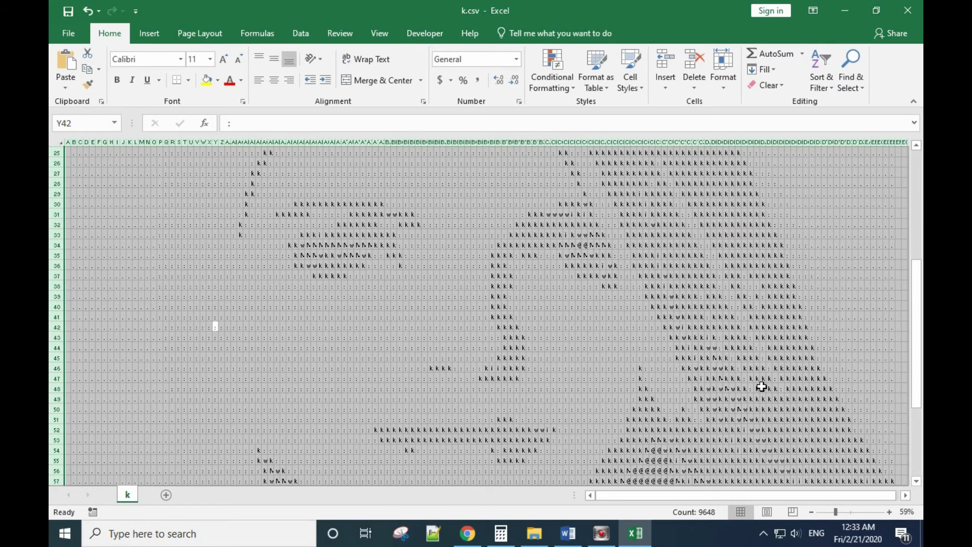
scroll(761, 387, "down", 3)
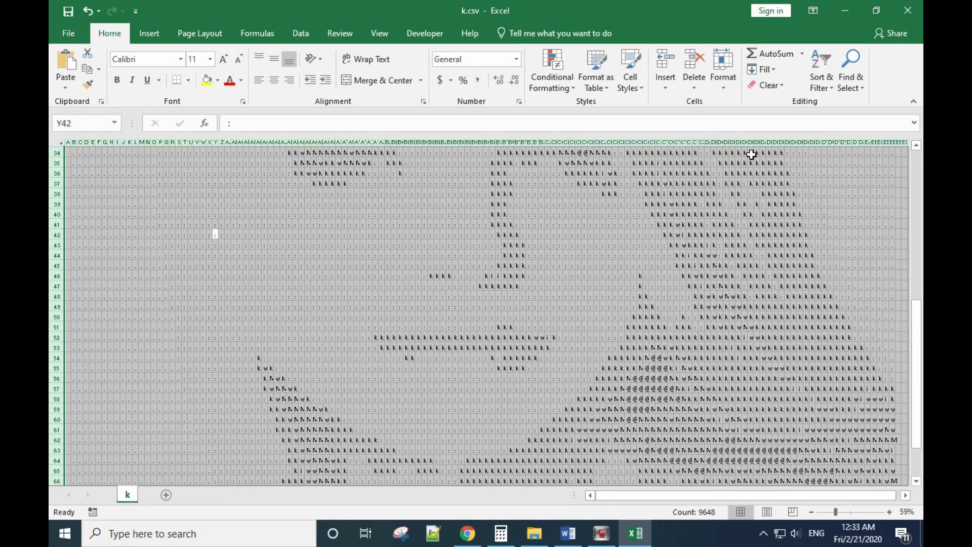
Step: Set the font size of the entire selected sheet to 16 point, then zoom out
left_click(722, 84)
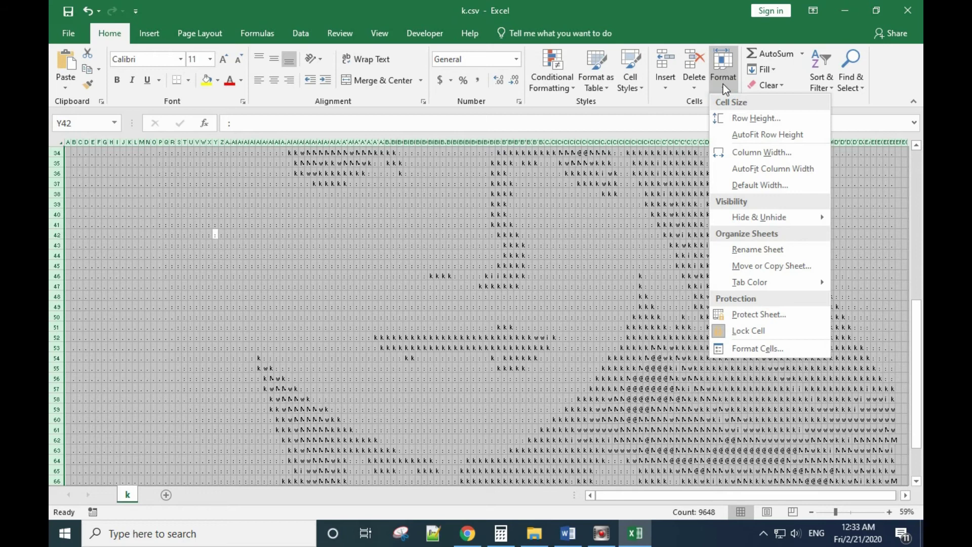
left_click(200, 33)
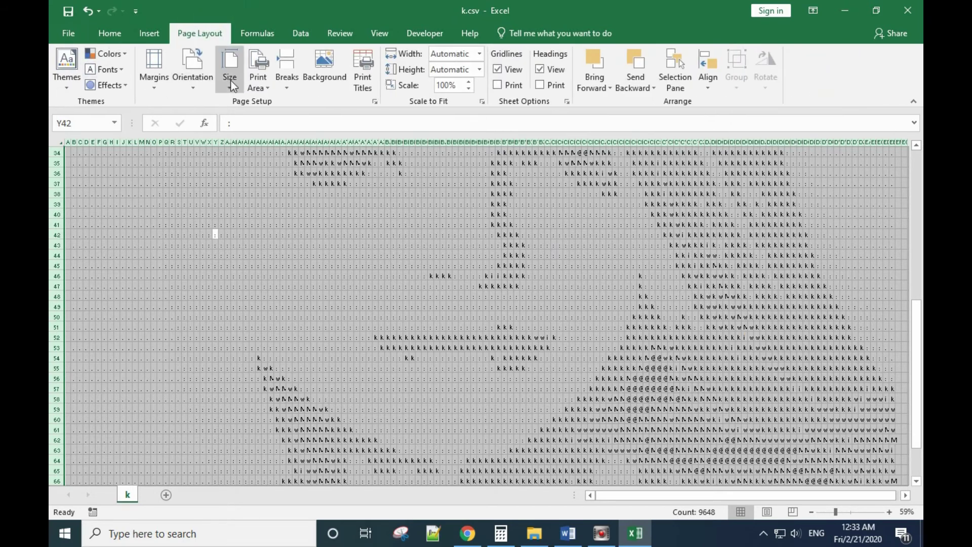
left_click(109, 35)
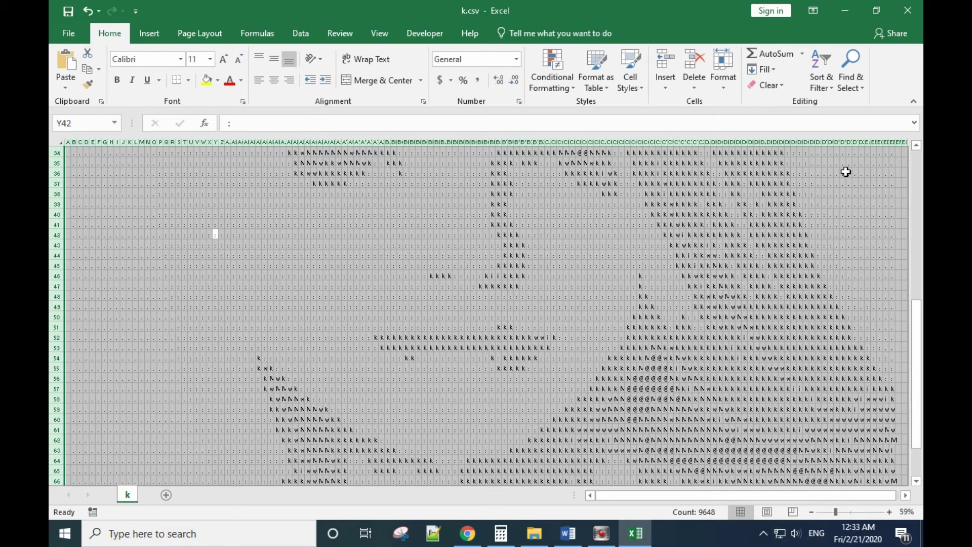
left_click(210, 59)
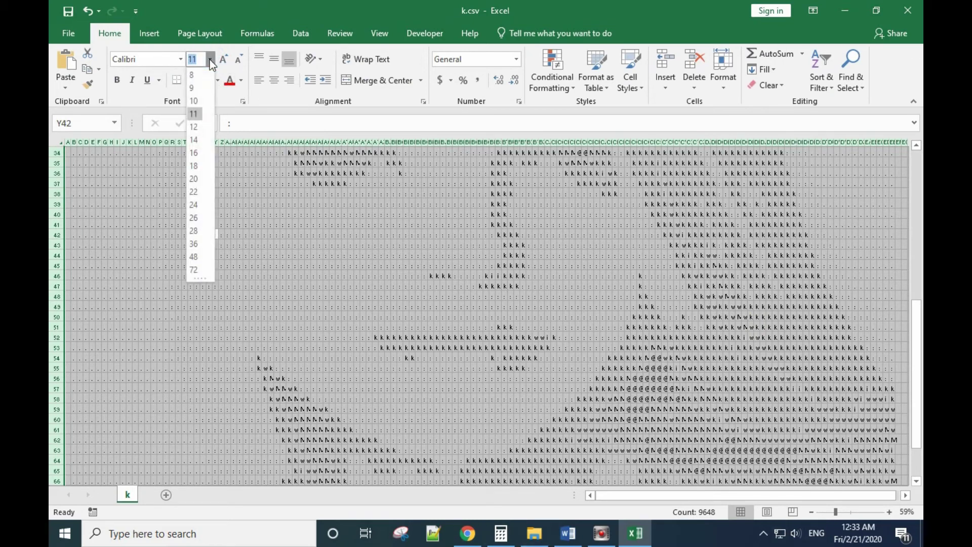
left_click(193, 153)
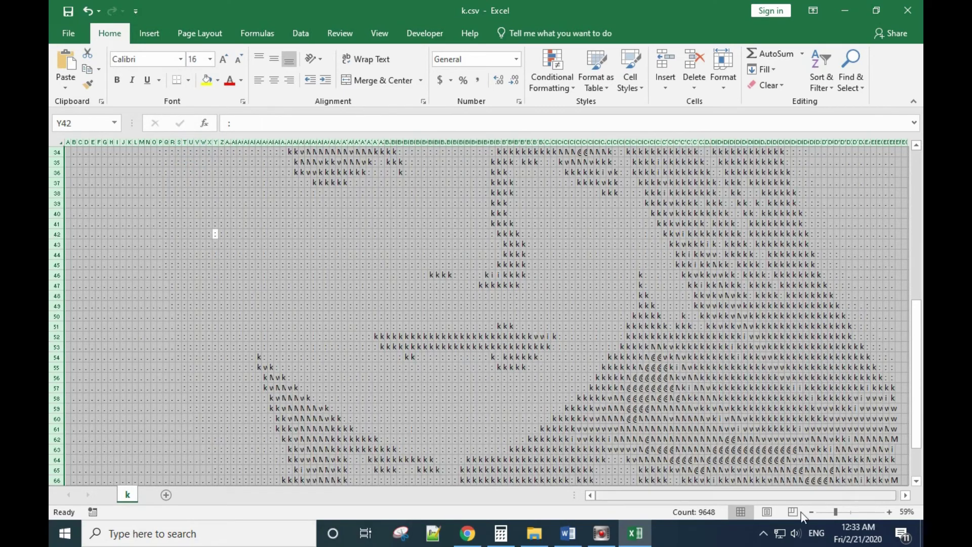
left_click(822, 513)
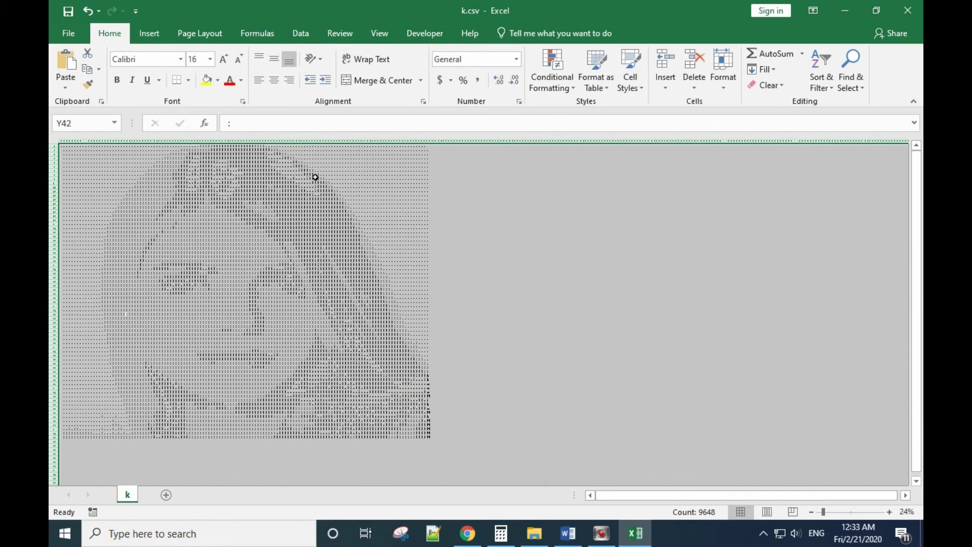
Step: Change the whole sheet's font to Poplar Std by searching 'Pop' in the font list
left_click(889, 512)
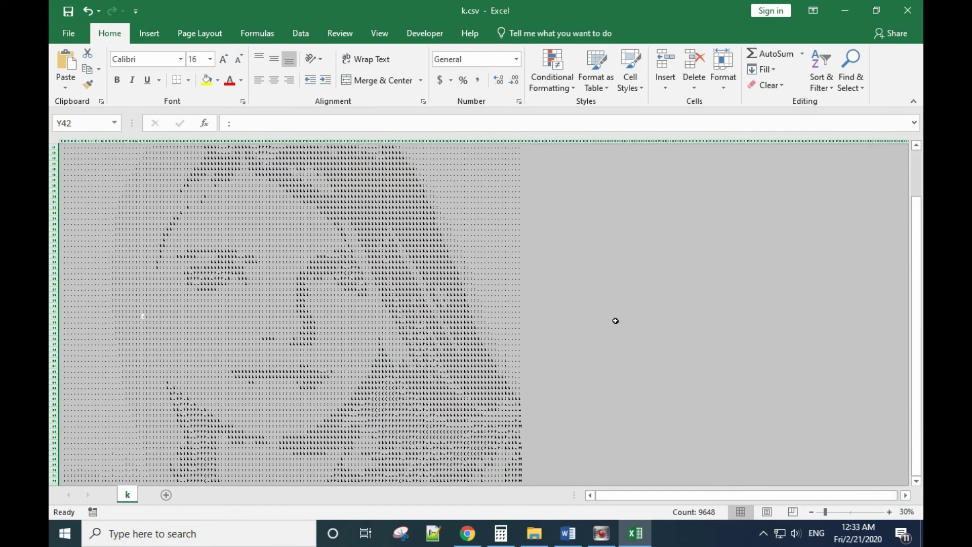
left_click(181, 60)
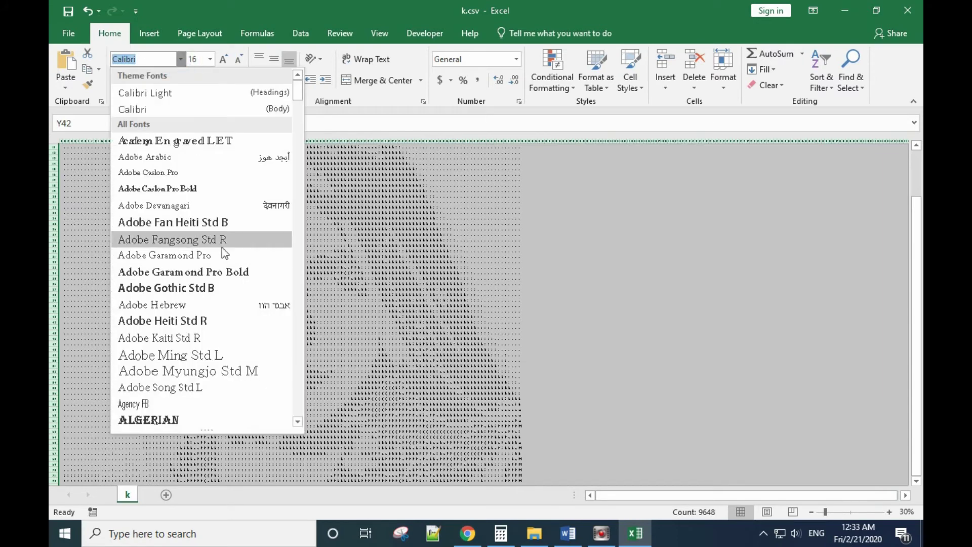
scroll(222, 247, "down", 4)
scroll(222, 248, "up", 4)
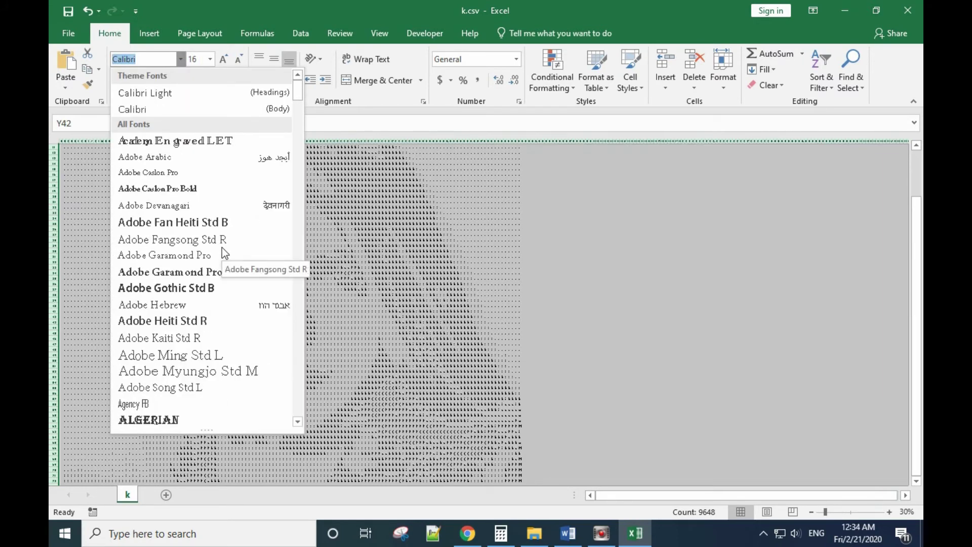
type("Po")
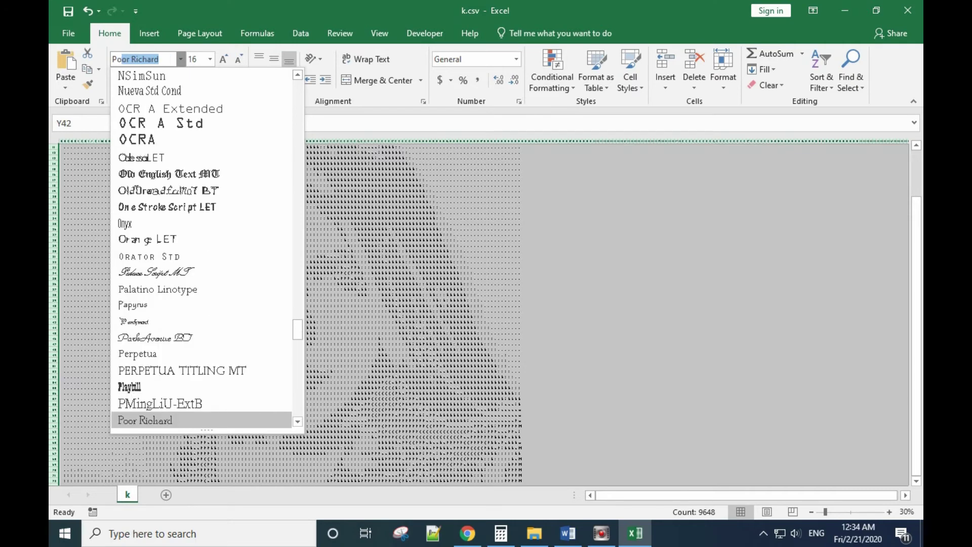
type("plar Std")
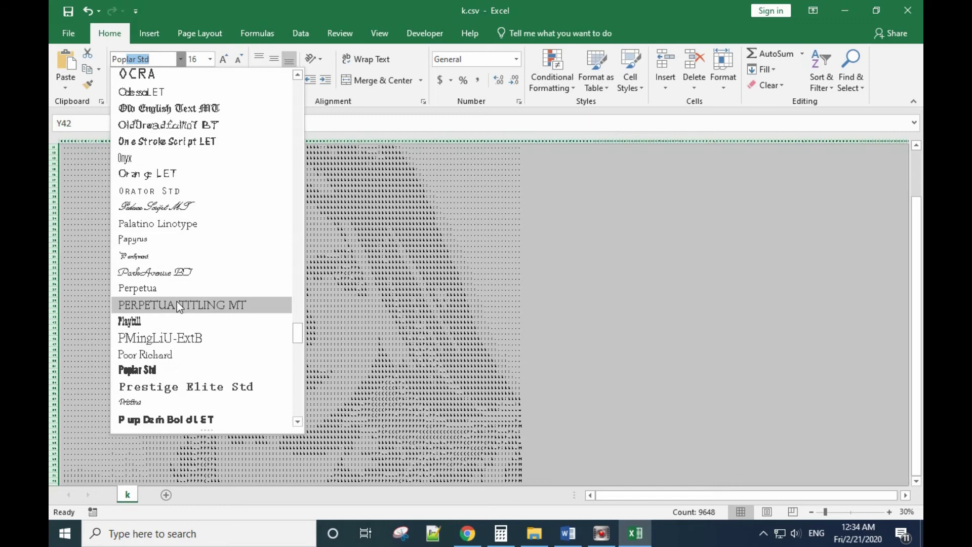
scroll(177, 302, "down", 1)
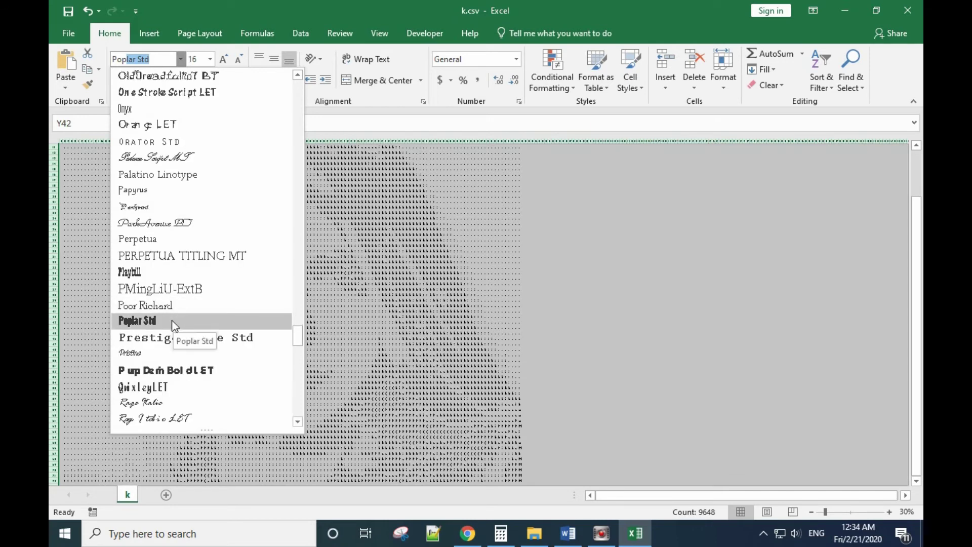
left_click(172, 320)
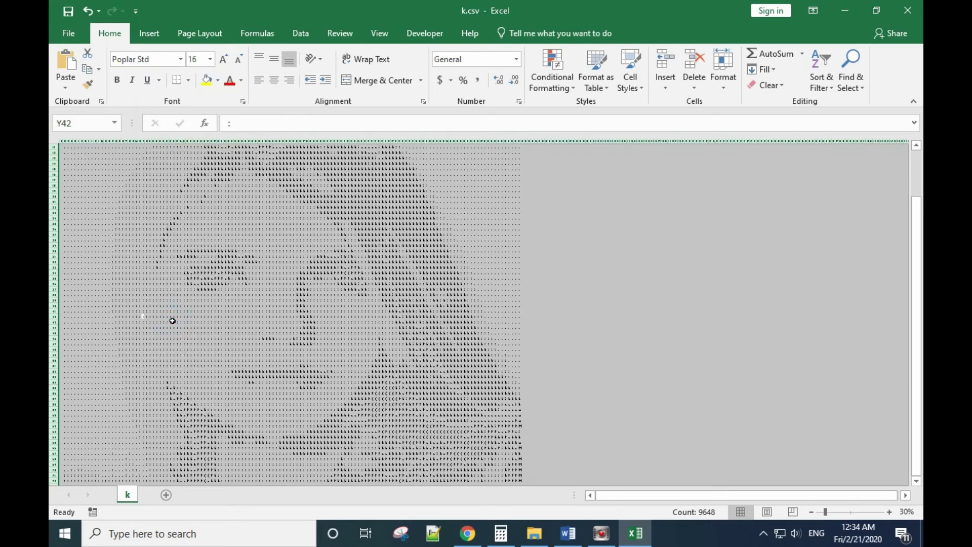
Step: Deselect the sheet, adjust the zoom, and select a cell in row 35 near the portrait's eyes
left_click(635, 340)
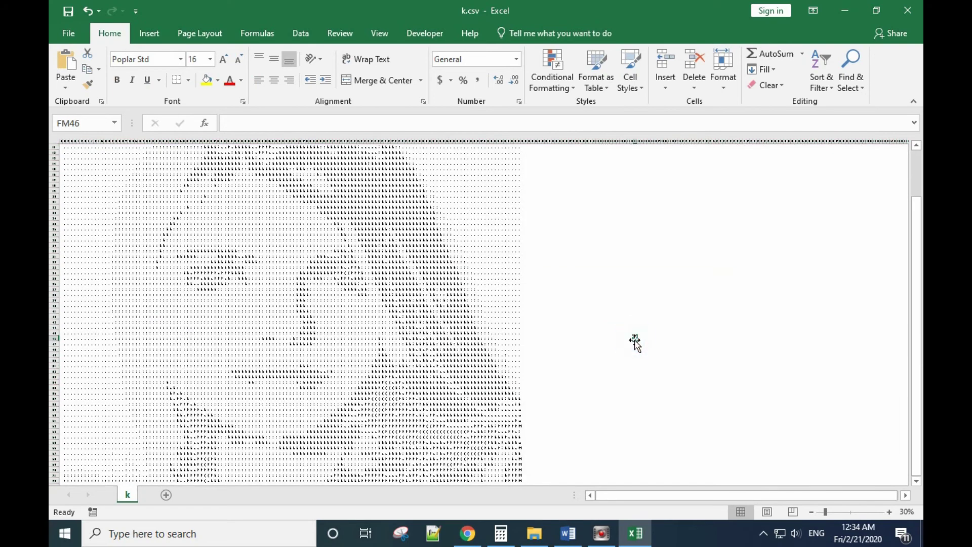
scroll(563, 349, "down", 1)
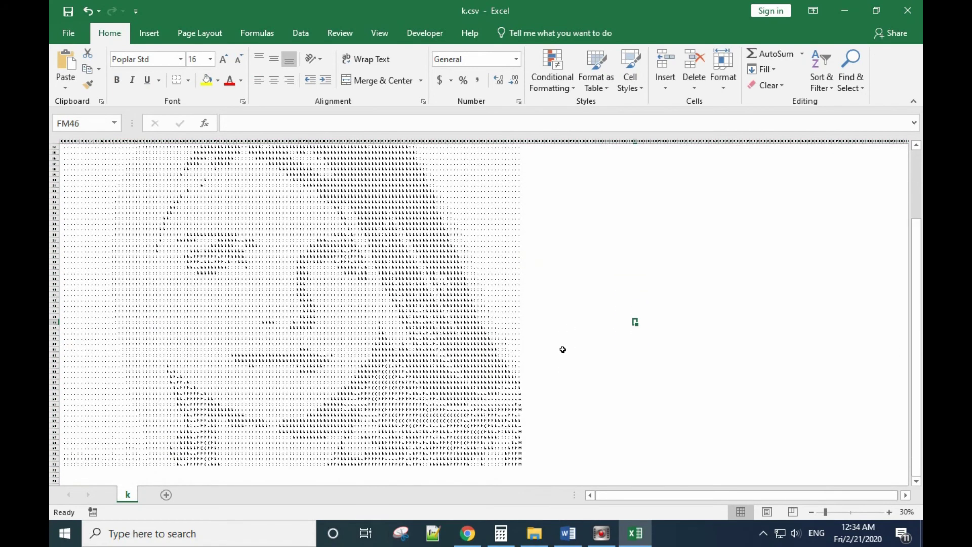
scroll(562, 349, "up", 1)
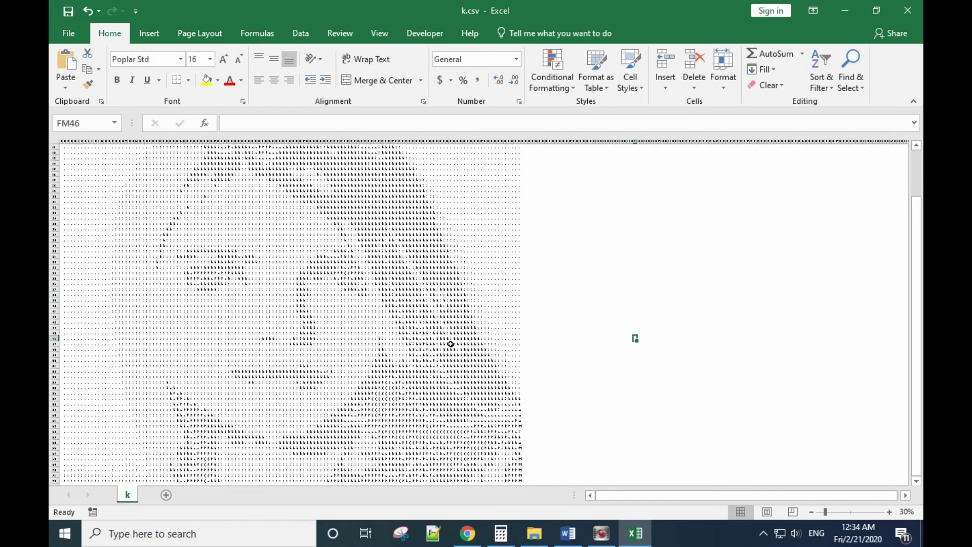
left_click_drag(825, 511, 843, 512)
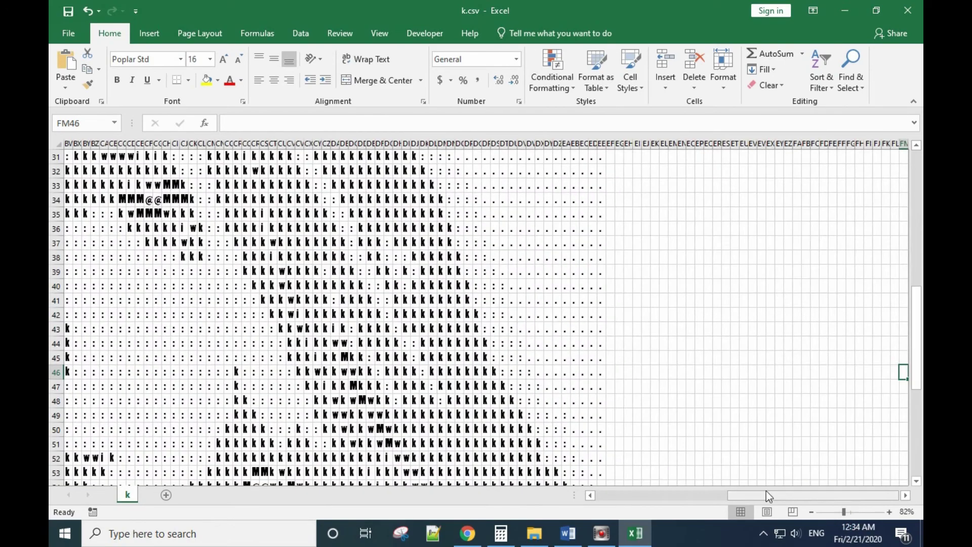
left_click(811, 511)
left_click(812, 512)
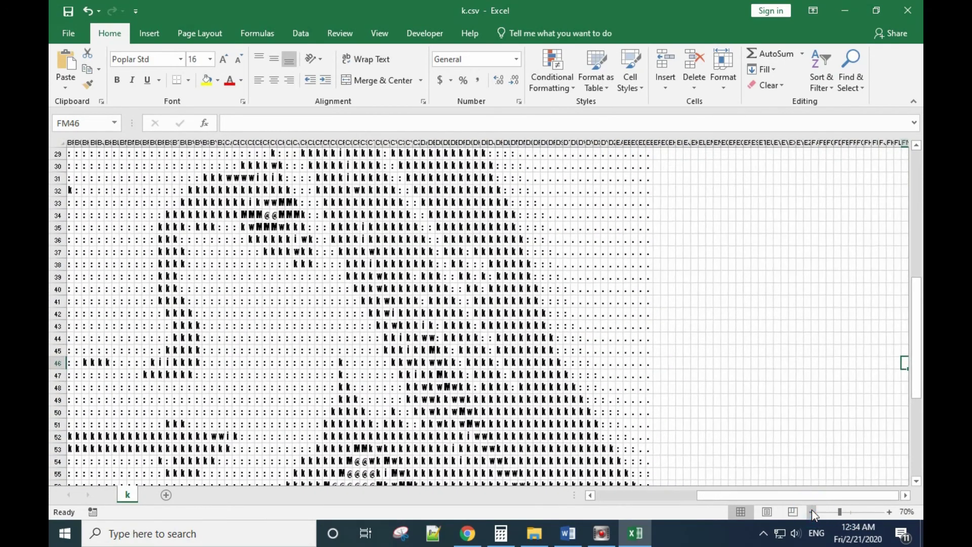
left_click(812, 512)
left_click(812, 512)
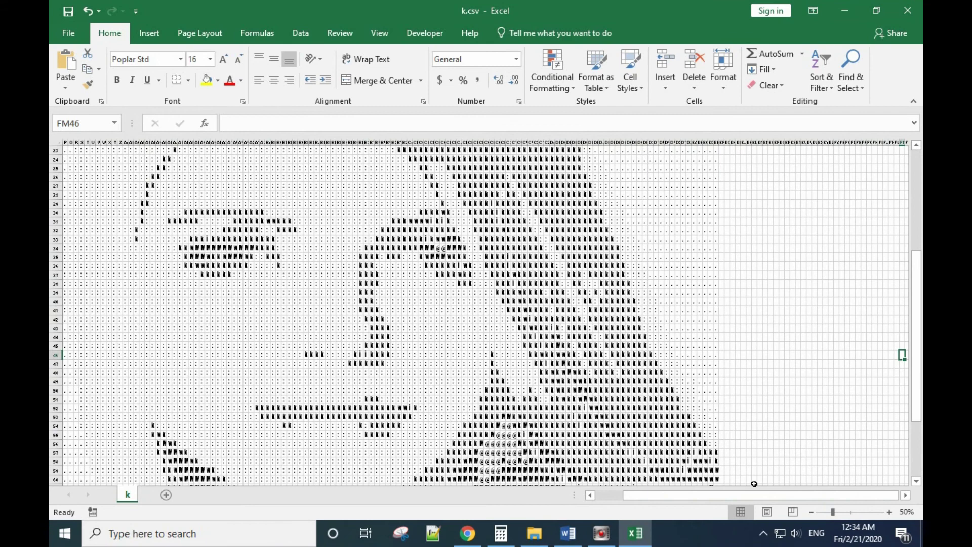
left_click_drag(771, 494, 744, 499)
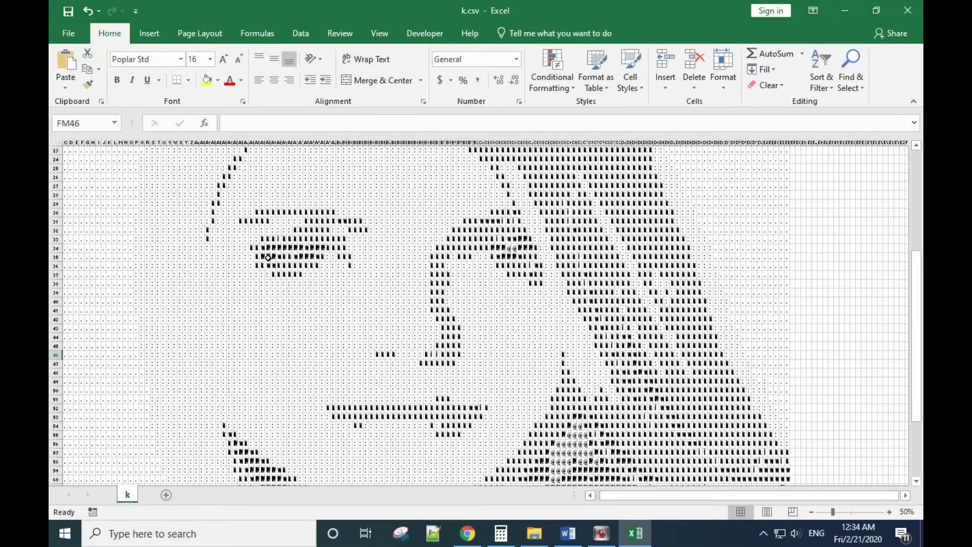
left_click(268, 257)
Step: Type 'Happy' into cells AL35 through AP35, one letter per cell
left_click(849, 513)
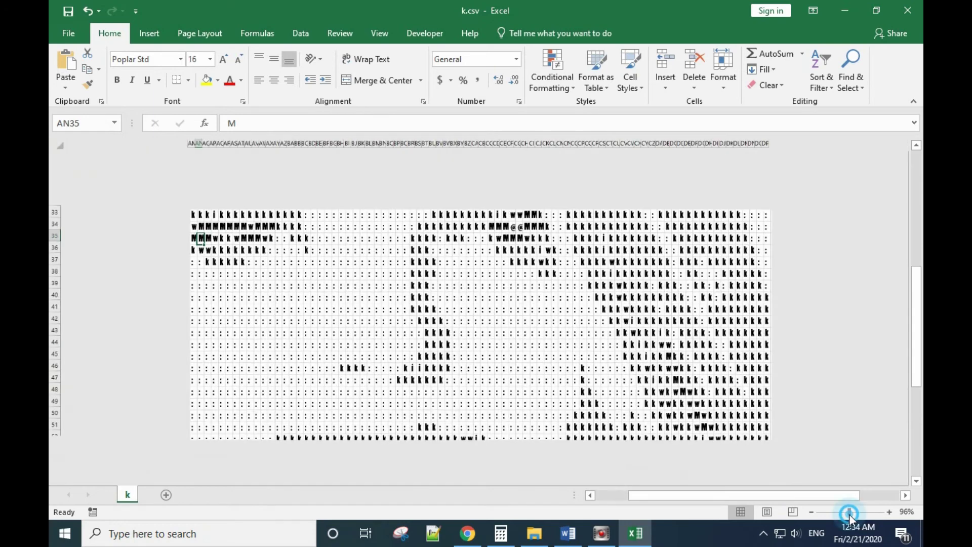
left_click_drag(752, 497, 685, 496)
left_click(327, 195)
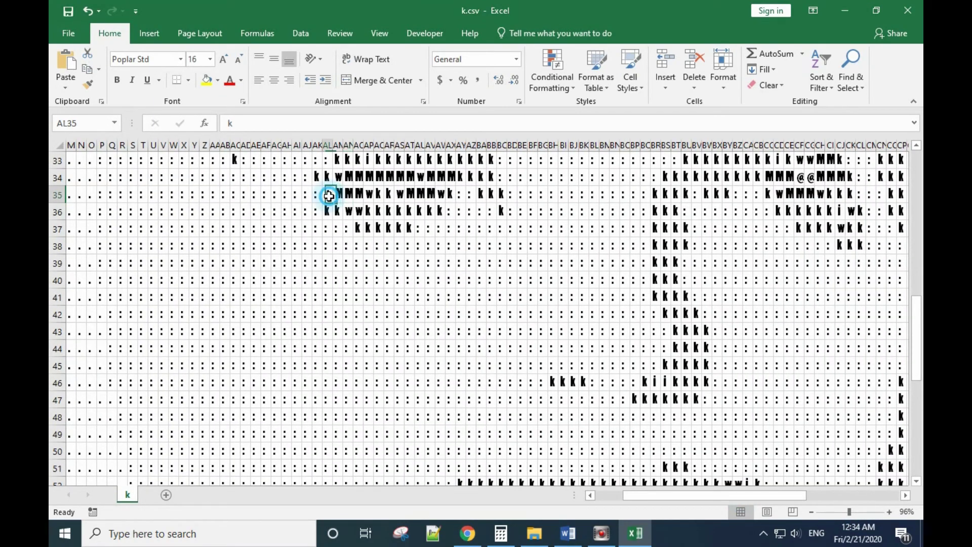
type("H")
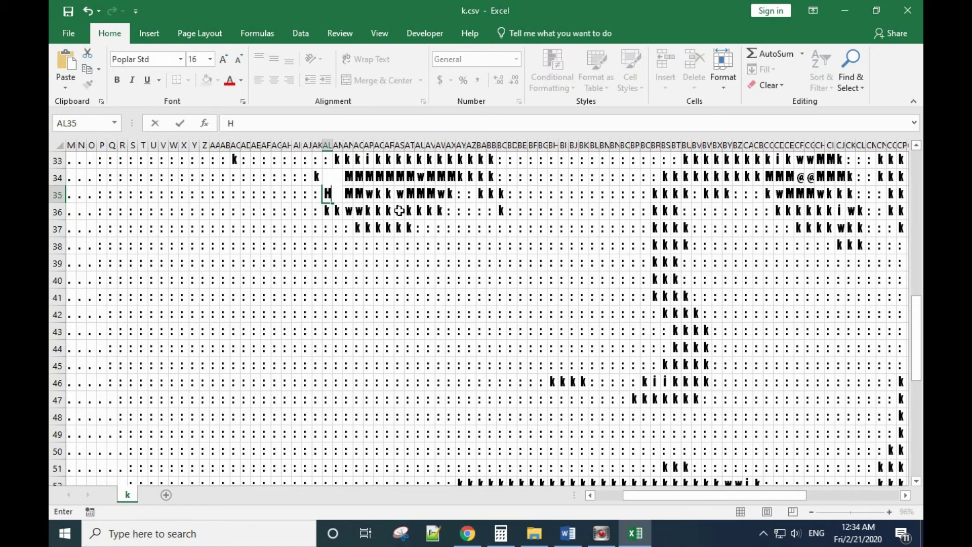
key("Return")
left_click(337, 194)
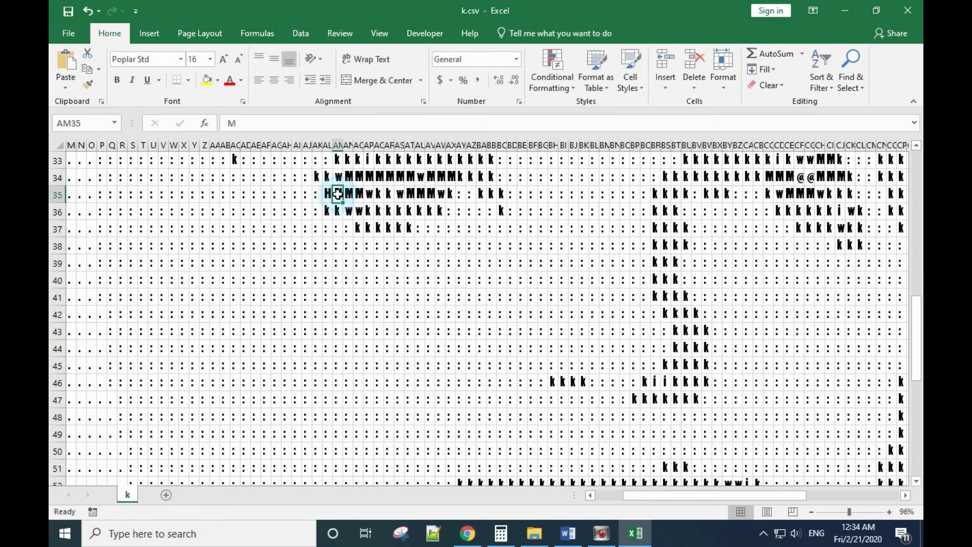
type("a")
left_click(393, 198)
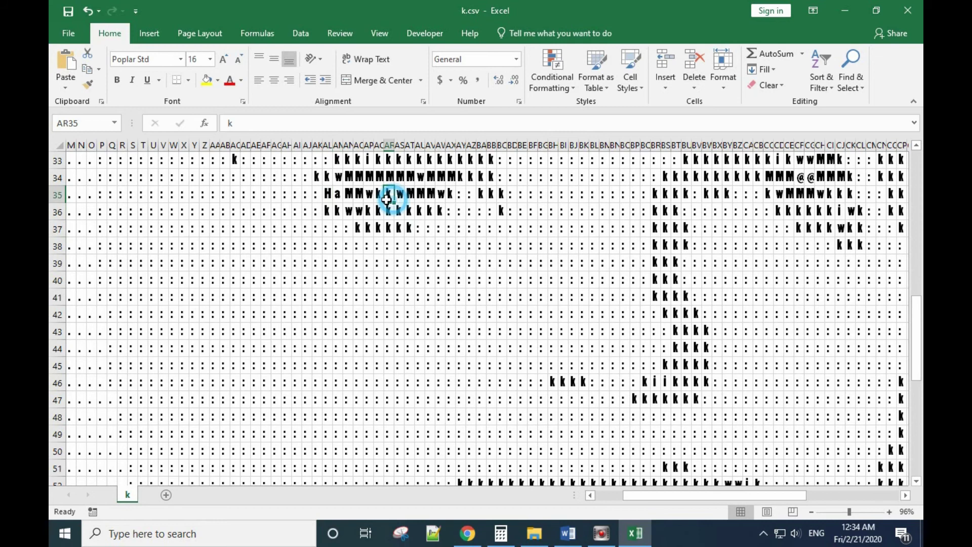
left_click(344, 195)
type("p")
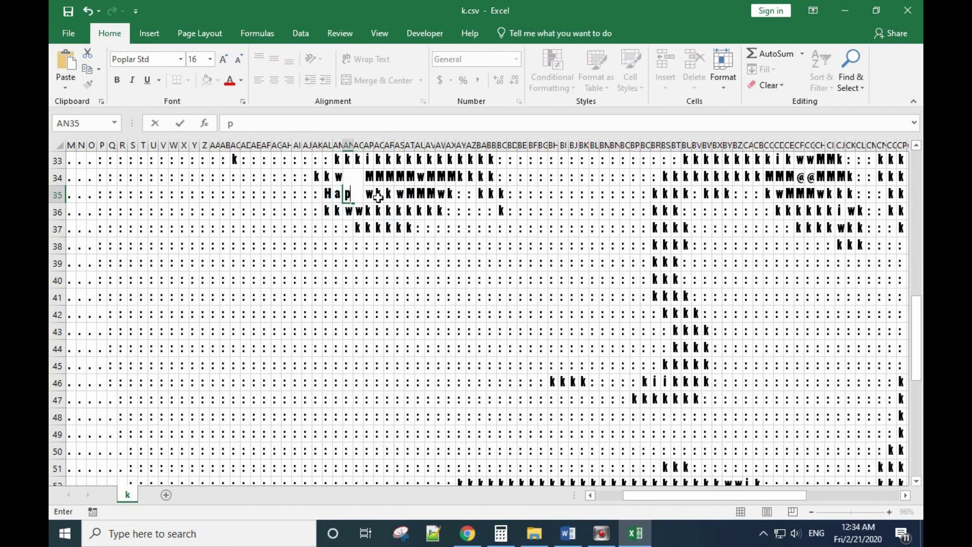
left_click(376, 196)
left_click(361, 193)
type("p")
left_click(420, 208)
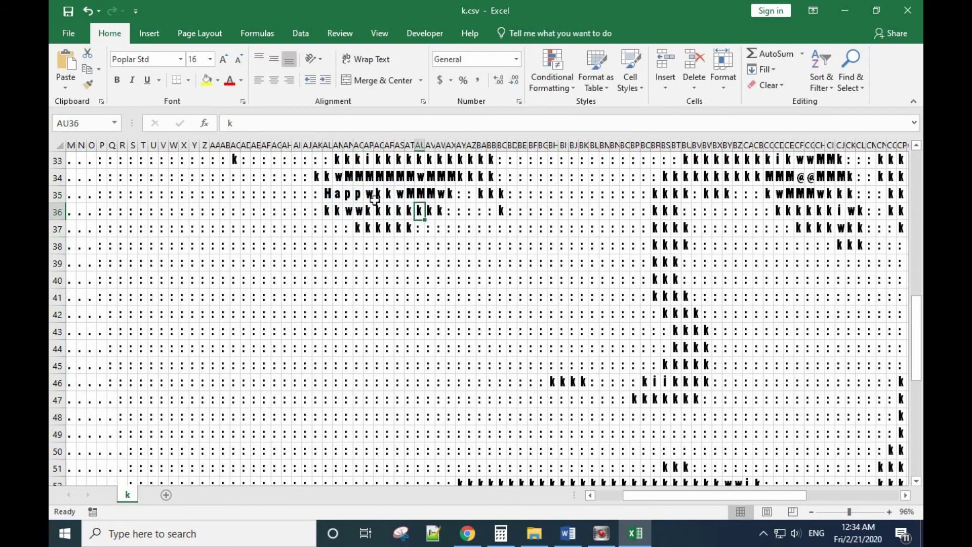
left_click(371, 193)
type("y")
left_click(420, 201)
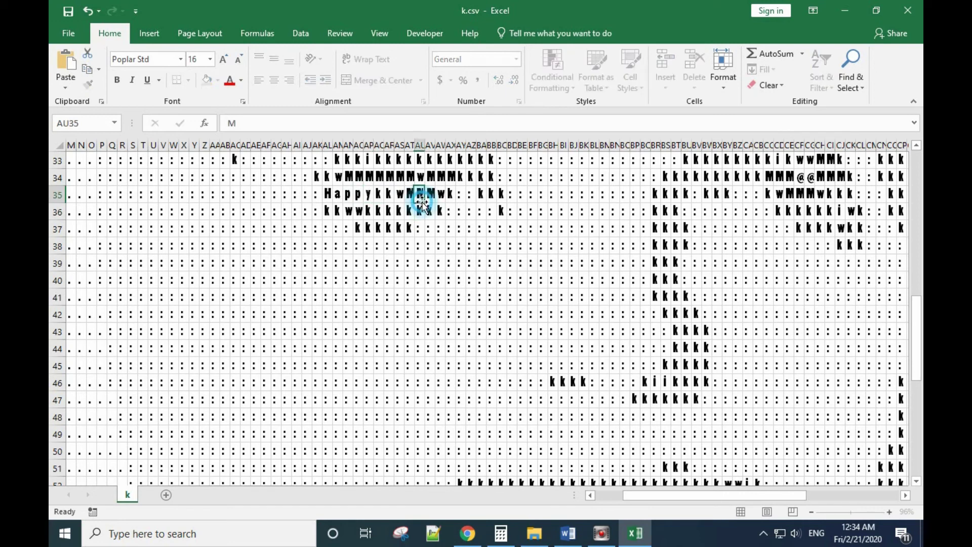
Step: Type 'Birt' into cells AQ35 through AT35, one letter per cell
left_click(379, 194)
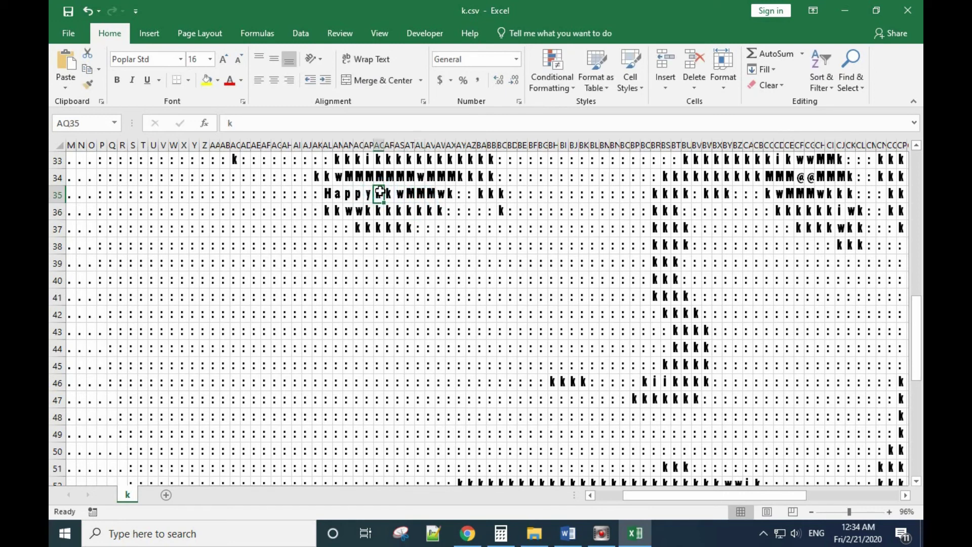
type("B")
left_click(414, 194)
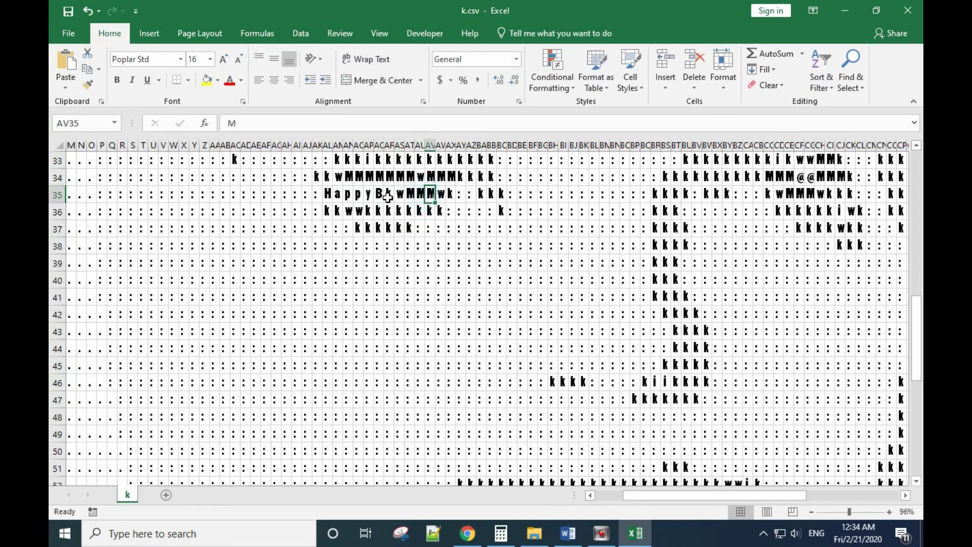
left_click(388, 195)
type("i")
left_click(405, 195)
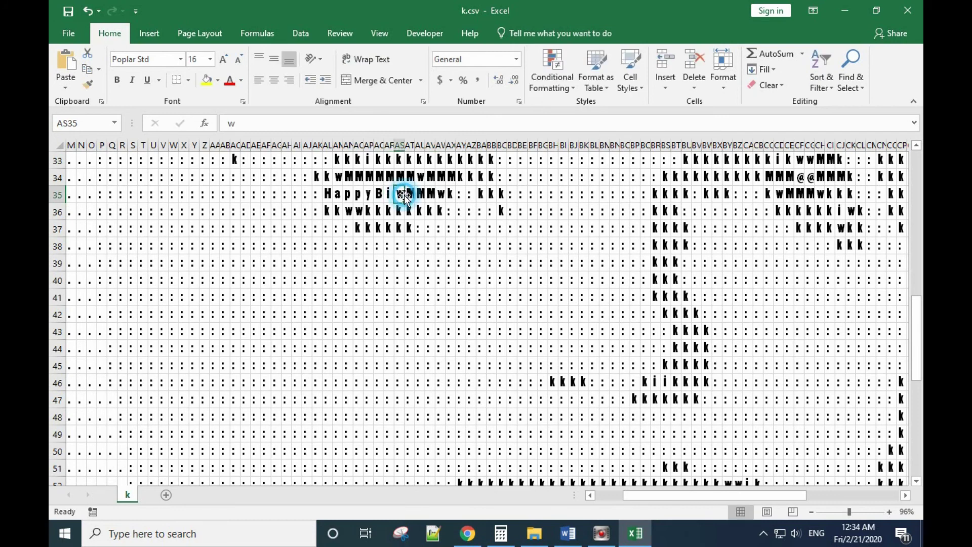
left_click(395, 197)
type("r")
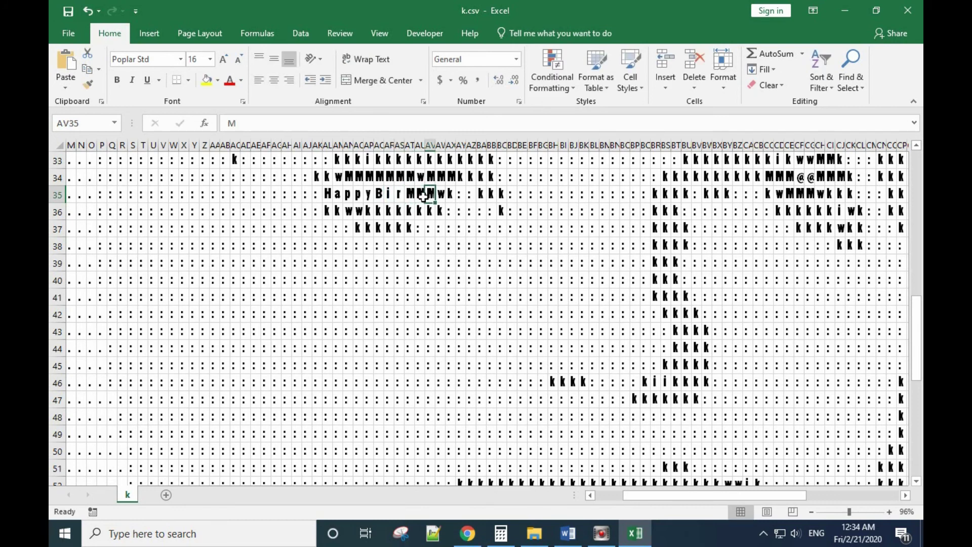
left_click(411, 195)
left_click(411, 193)
type("t")
left_click(443, 195)
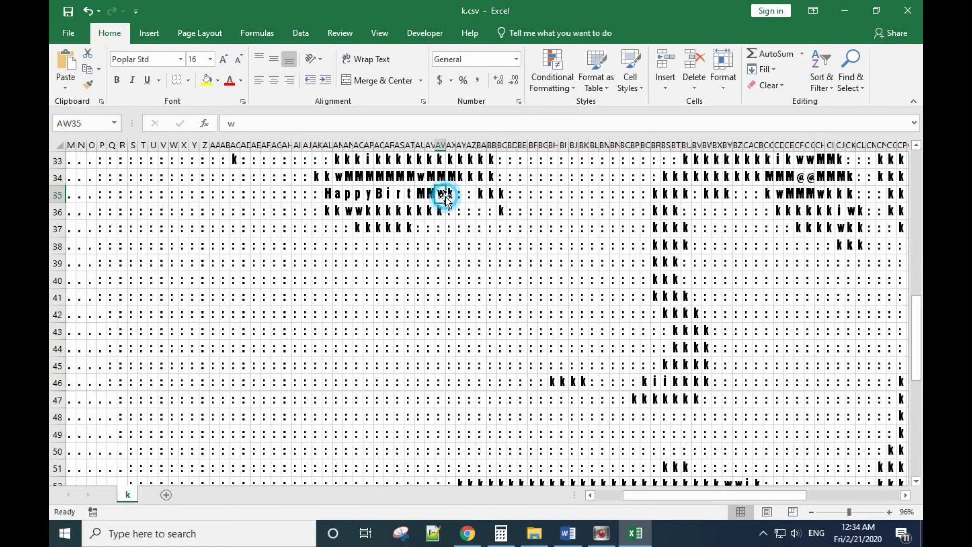
Step: Type 'hda' into cells AU35 through AW35 and select AX35 for the last letter
left_click(420, 195)
type("h")
left_click(456, 202)
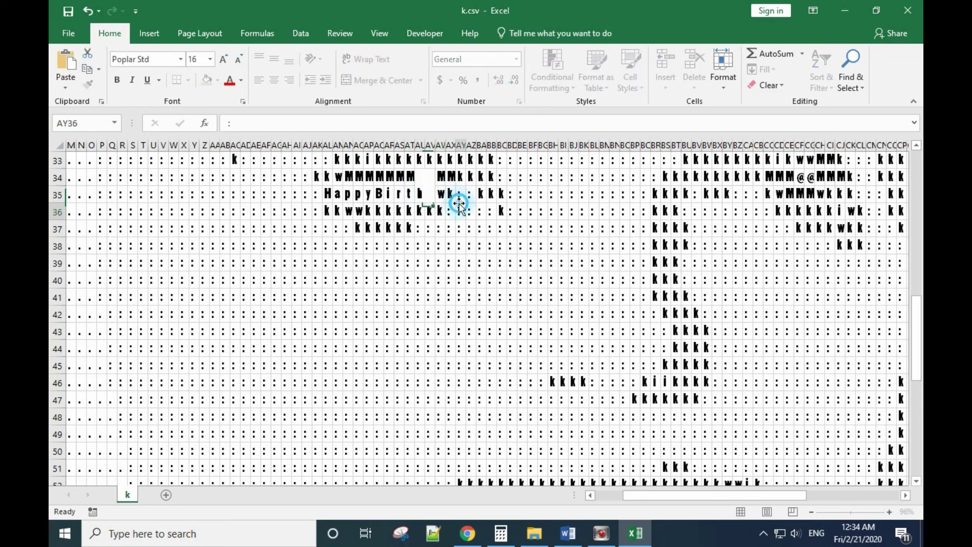
left_click(430, 194)
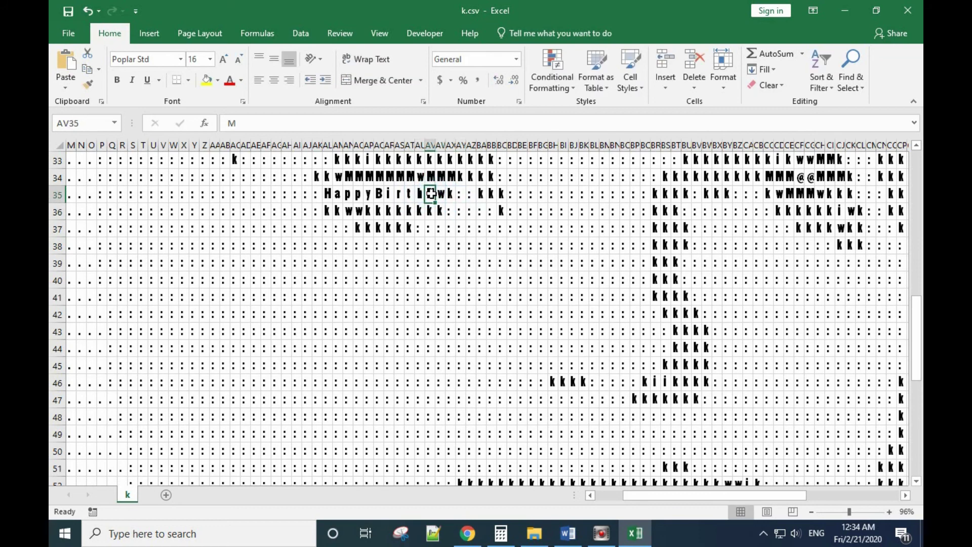
type("d")
left_click(462, 195)
left_click(443, 196)
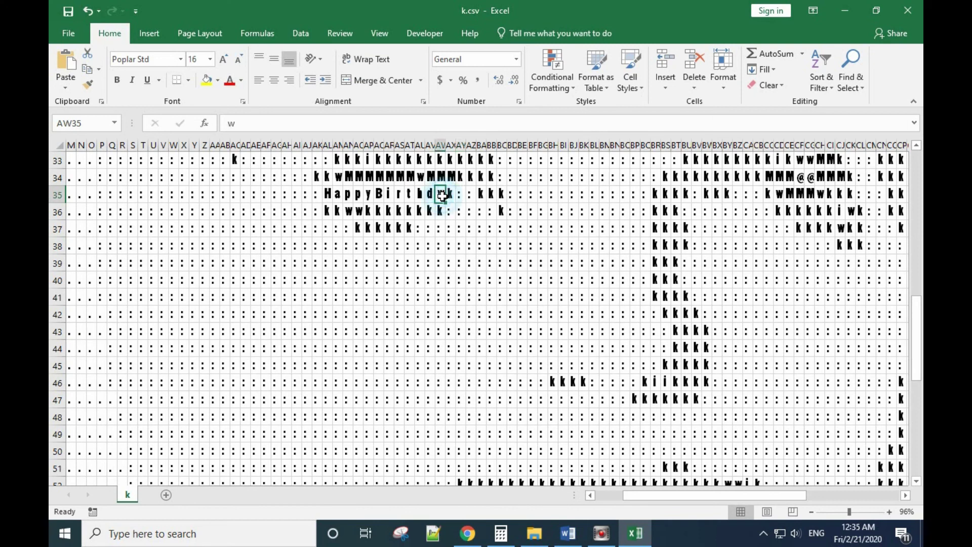
type("a")
left_click(512, 210)
left_click(451, 194)
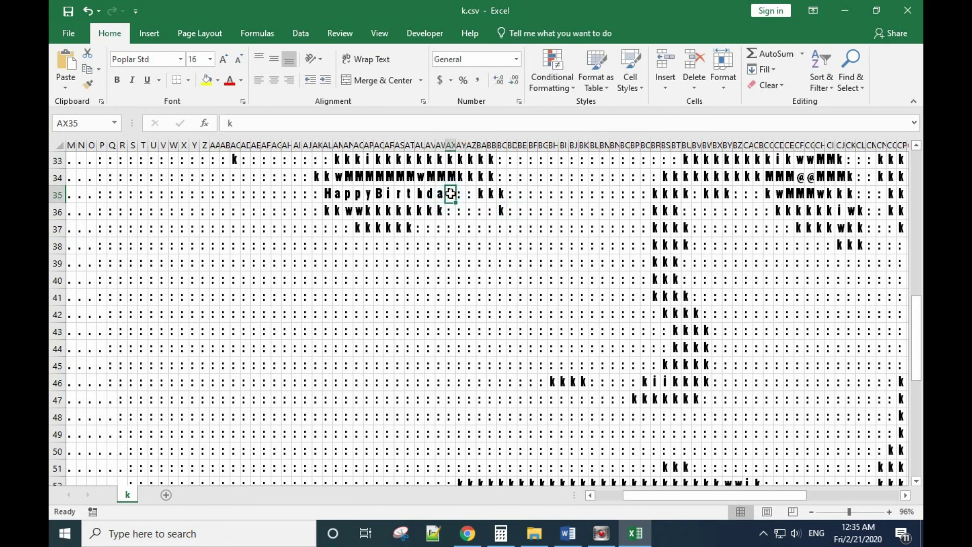
Step: Enter the final 'y' in AX35 and zoom out to 40%
type("y")
left_click(502, 262)
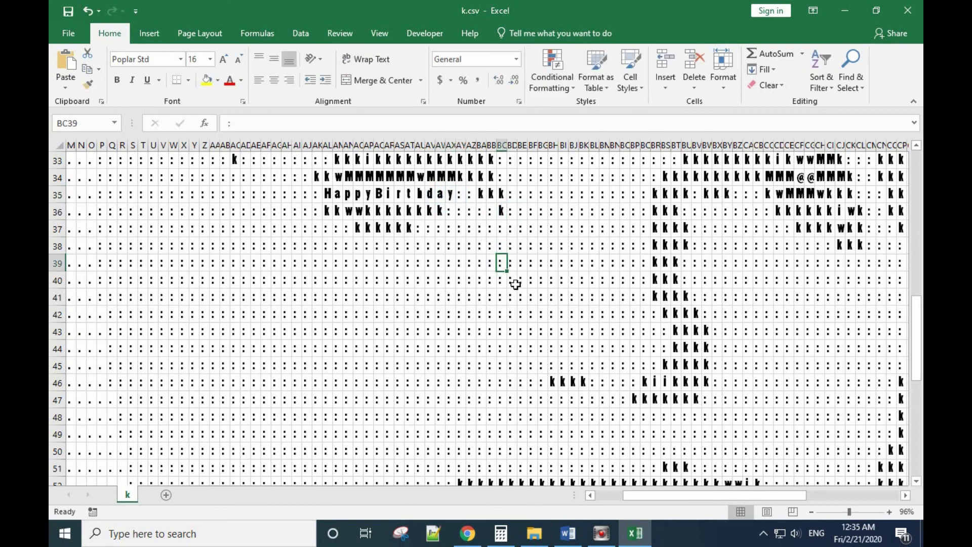
left_click(812, 512)
left_click(812, 512)
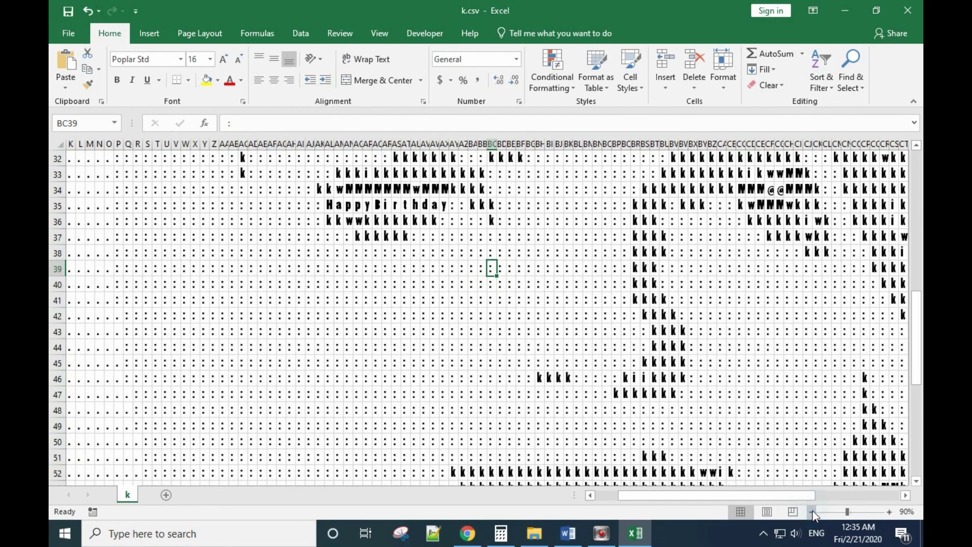
left_click(812, 512)
left_click(812, 511)
left_click(812, 512)
left_click(812, 511)
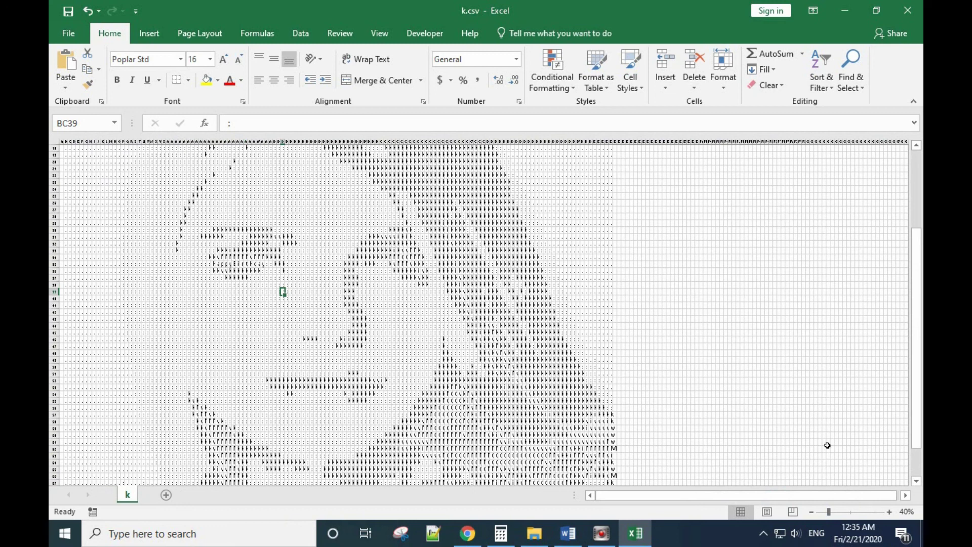
Step: Select a blank cell and scroll to view the whole portrait
left_click(616, 337)
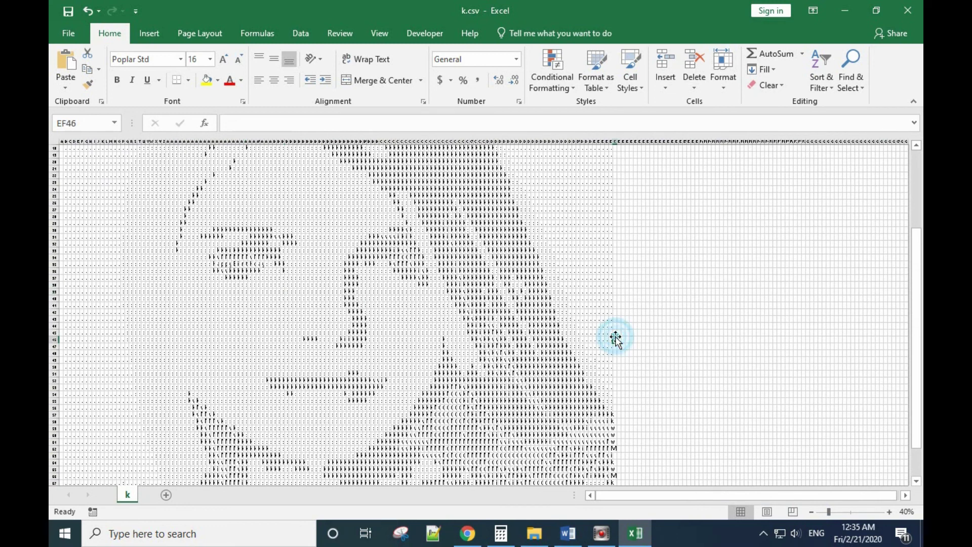
scroll(616, 338, "down", 1)
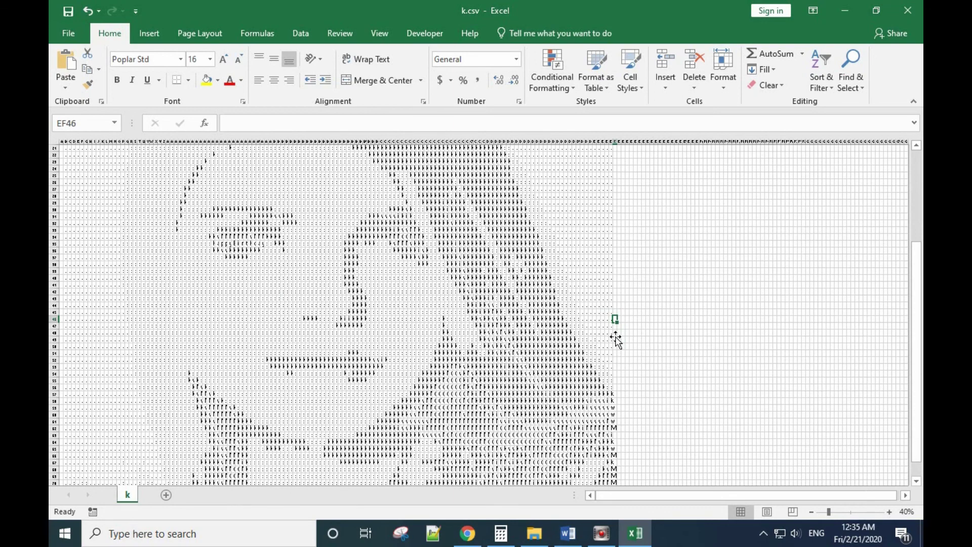
scroll(615, 338, "up", 4)
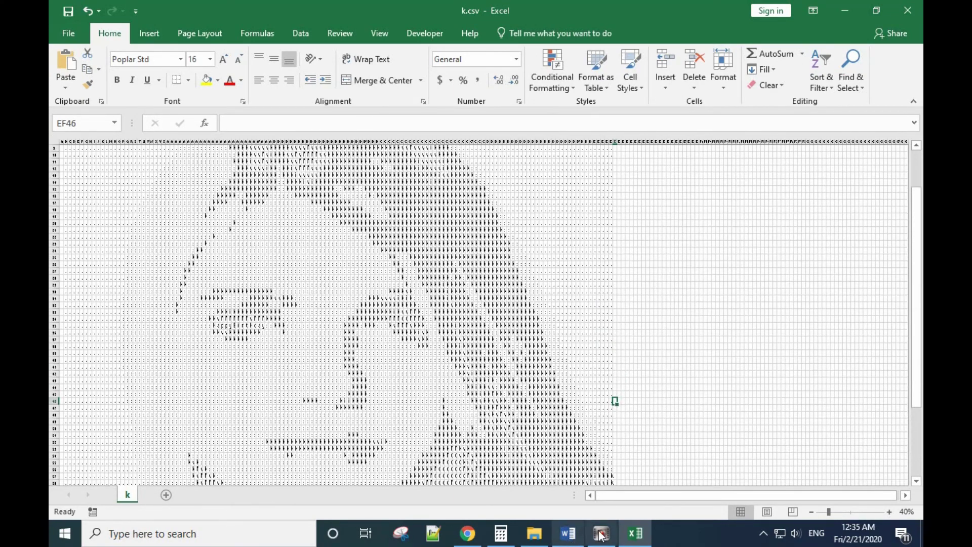